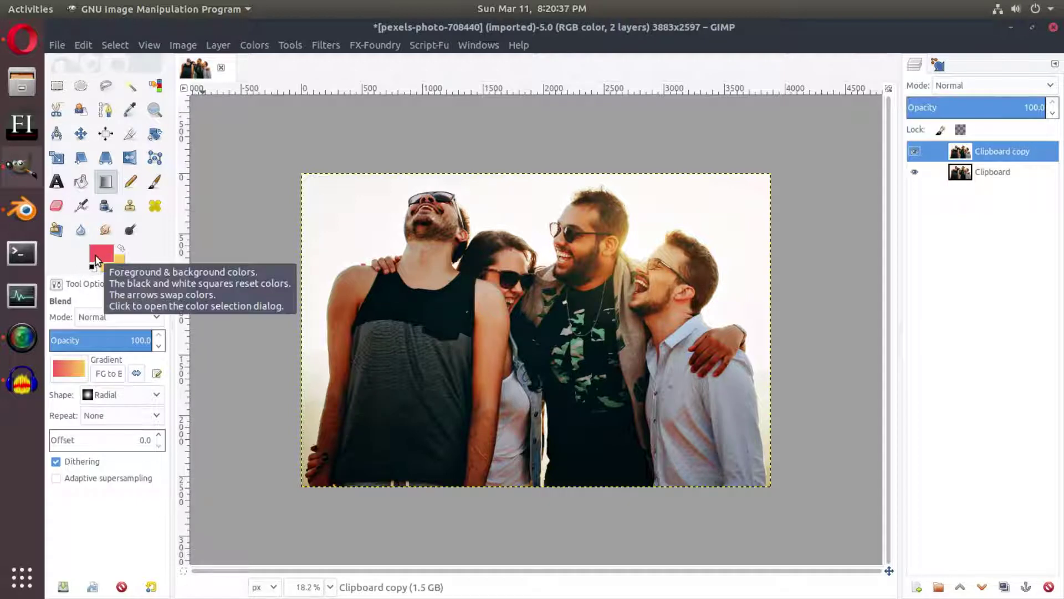
Gradient-map the Clipboard copy layer with the FG-to-BG red-to-yellow gradient.
{"action": "left_click", "coordinate": [260, 50]}
{"action": "mouse_move", "coordinate": [303, 317]}
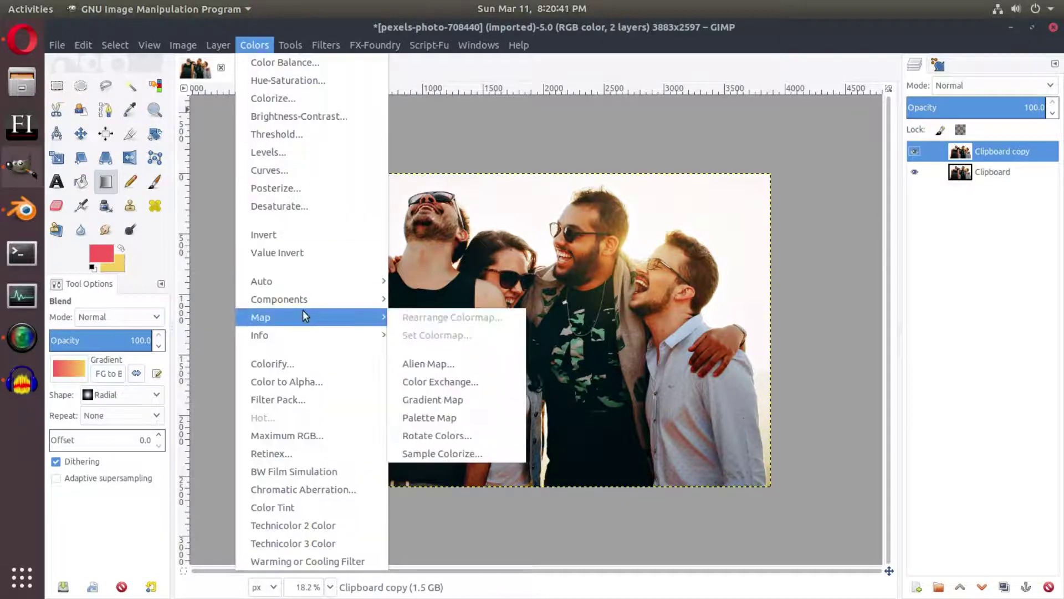
{"action": "left_click", "coordinate": [480, 394]}
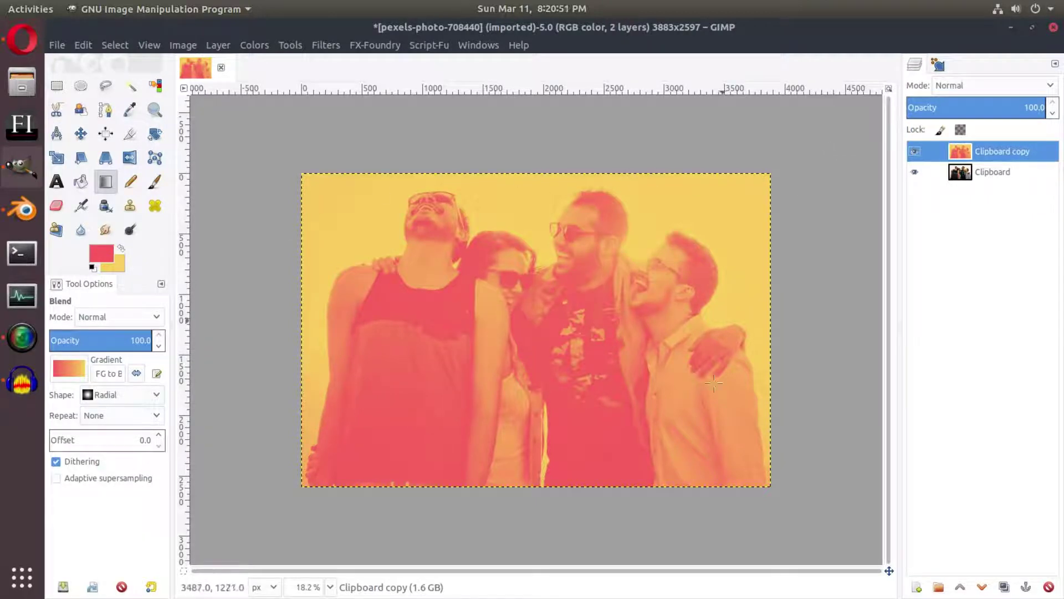
{"action": "scroll", "coordinate": [587, 212], "scroll_direction": "up", "scroll_amount": 3}
{"action": "scroll", "coordinate": [556, 178], "scroll_direction": "down", "scroll_amount": 4}
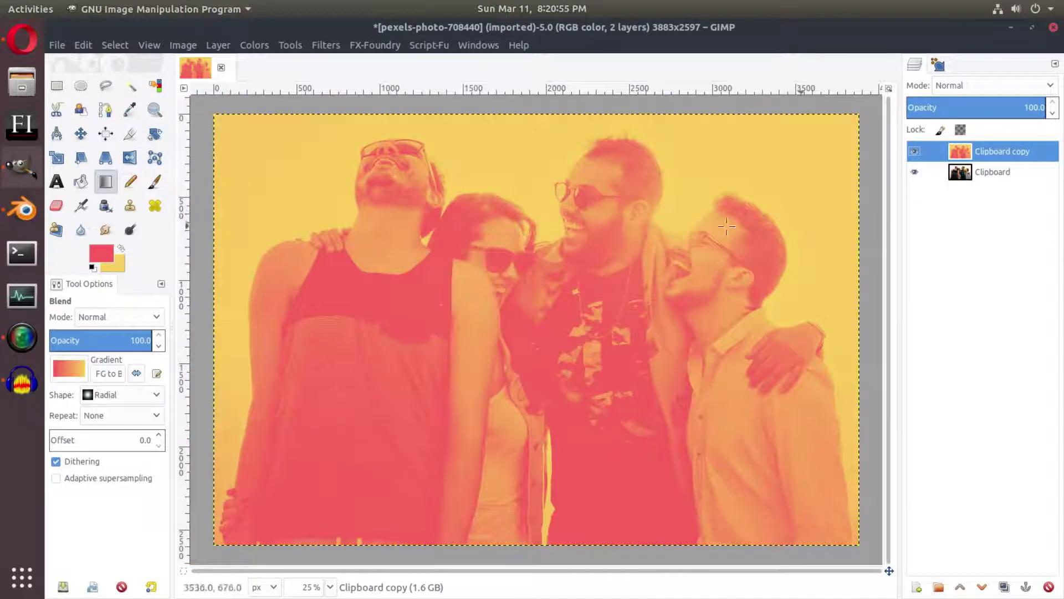
{"action": "scroll", "coordinate": [726, 225], "scroll_direction": "down", "scroll_amount": 3}
{"action": "scroll", "coordinate": [842, 222], "scroll_direction": "up", "scroll_amount": 3}
Try Screen, Overlay, Multiply, Hard light and Divide blend modes on the warm gradient layer.
{"action": "left_click", "coordinate": [947, 86]}
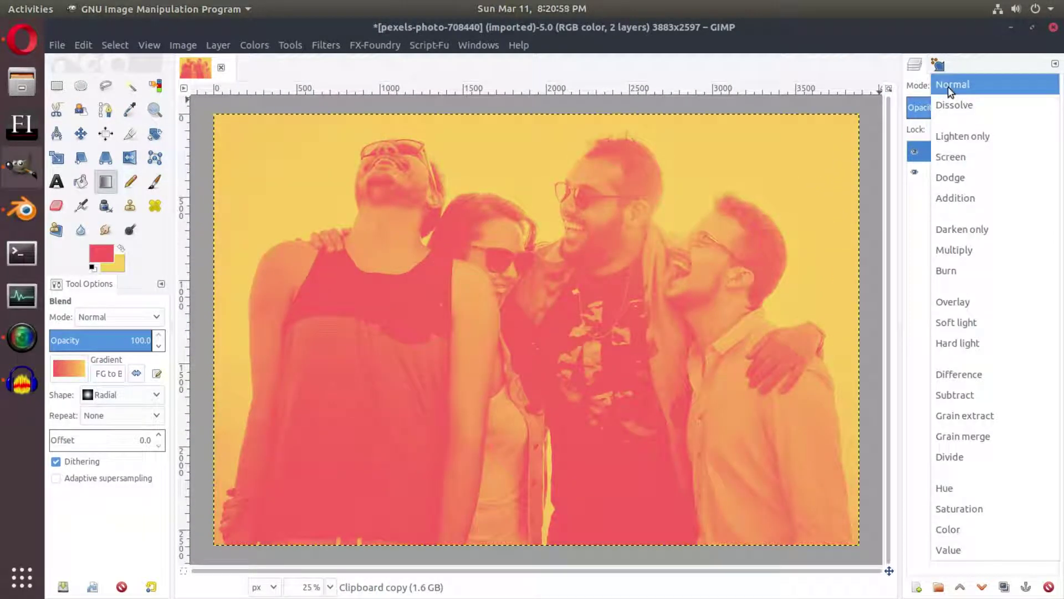
{"action": "left_click", "coordinate": [959, 151]}
{"action": "left_click", "coordinate": [976, 84]}
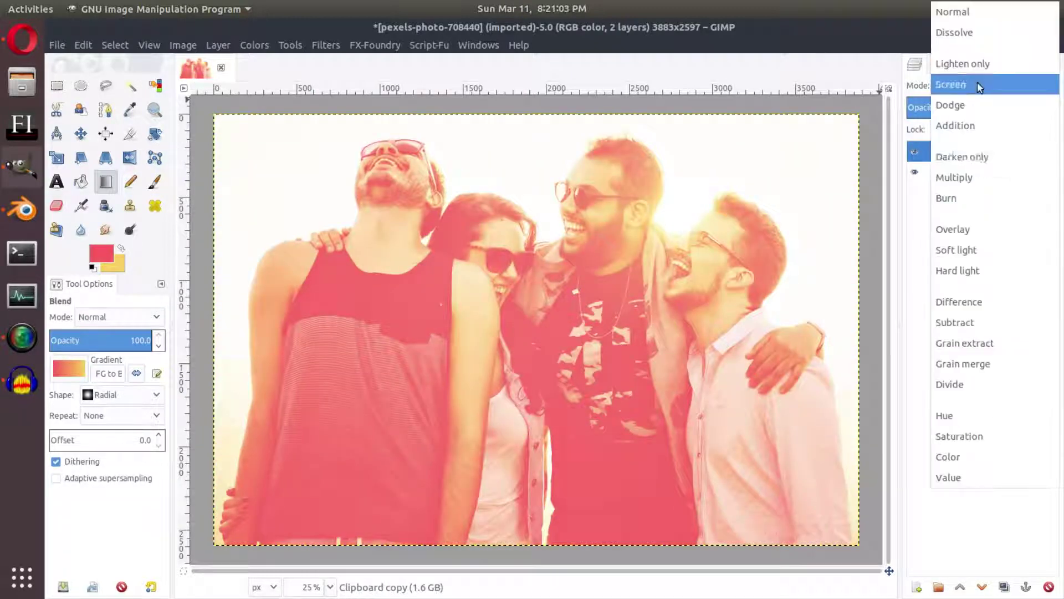
{"action": "left_click", "coordinate": [969, 228]}
{"action": "left_click", "coordinate": [967, 90]}
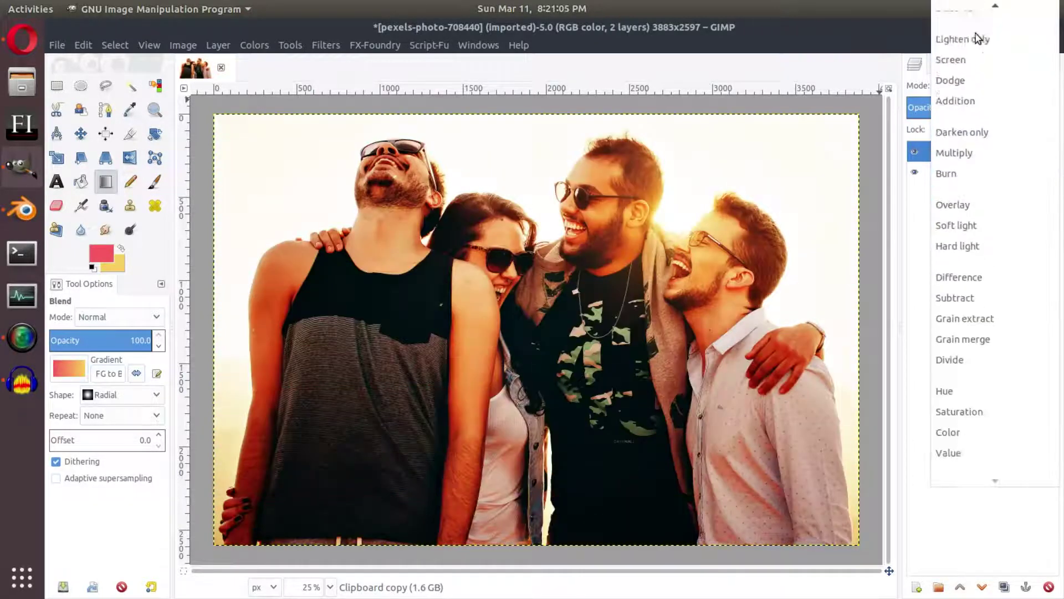
{"action": "left_click", "coordinate": [976, 163]}
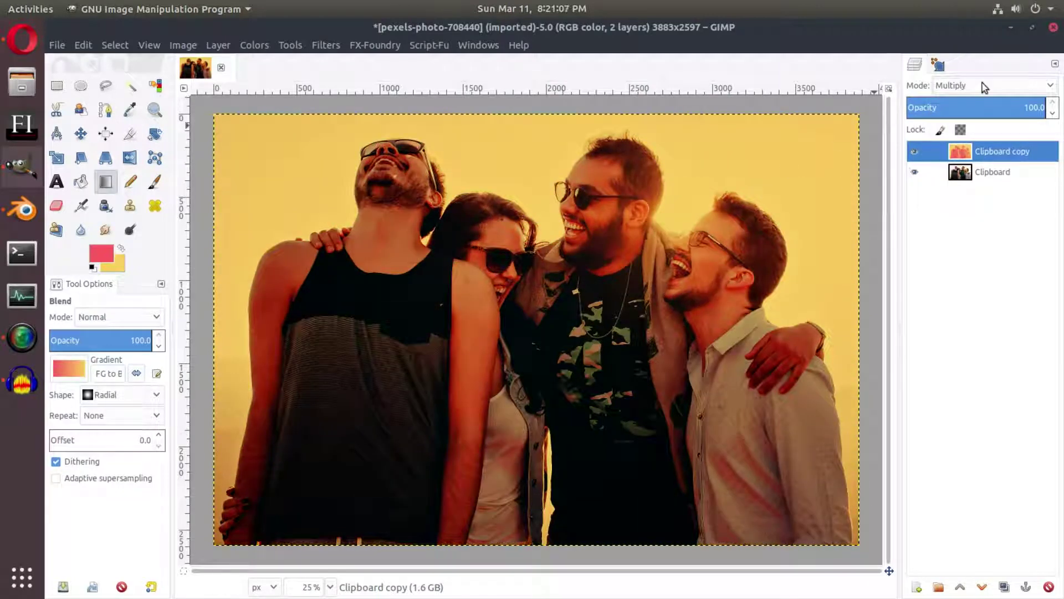
{"action": "left_click", "coordinate": [984, 87]}
{"action": "left_click", "coordinate": [980, 173]}
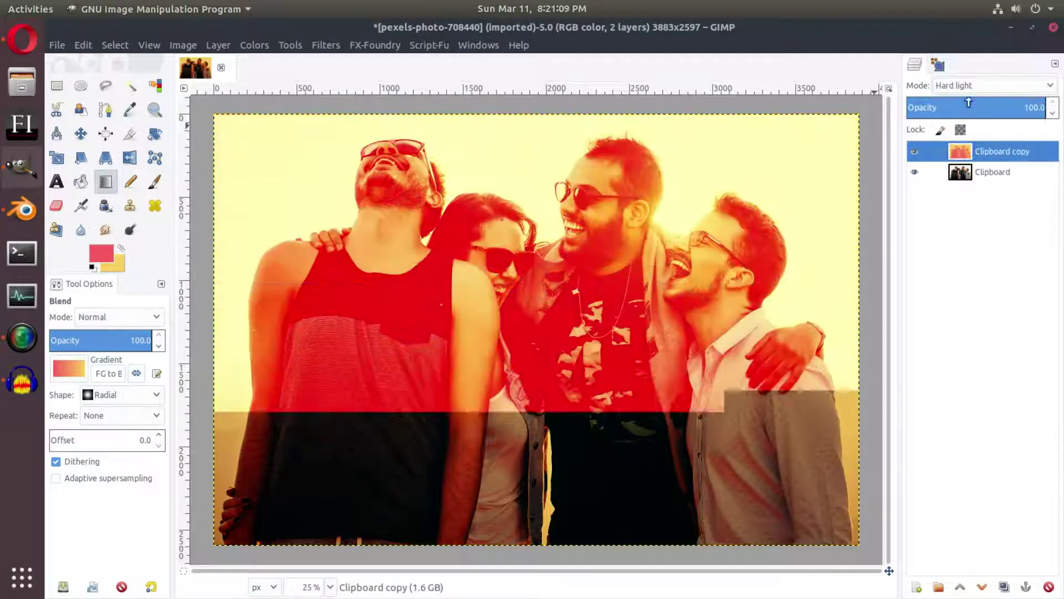
{"action": "left_click", "coordinate": [968, 84]}
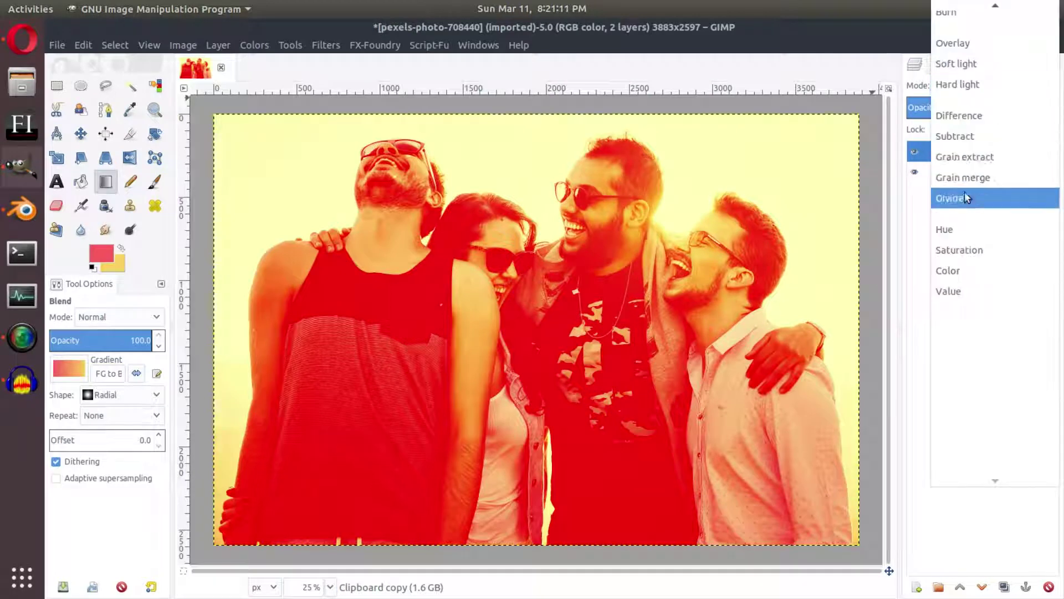
{"action": "left_click", "coordinate": [964, 198]}
Set the warm layer to Multiply at 50 opacity, then compare and leave it hidden.
{"action": "left_click", "coordinate": [976, 86]}
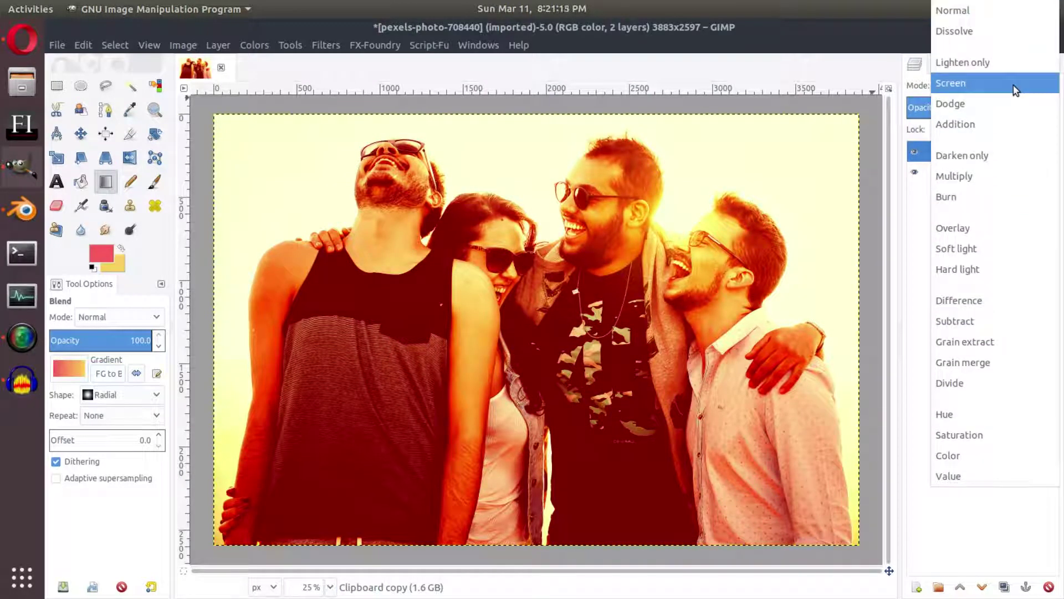
{"action": "left_click", "coordinate": [977, 175]}
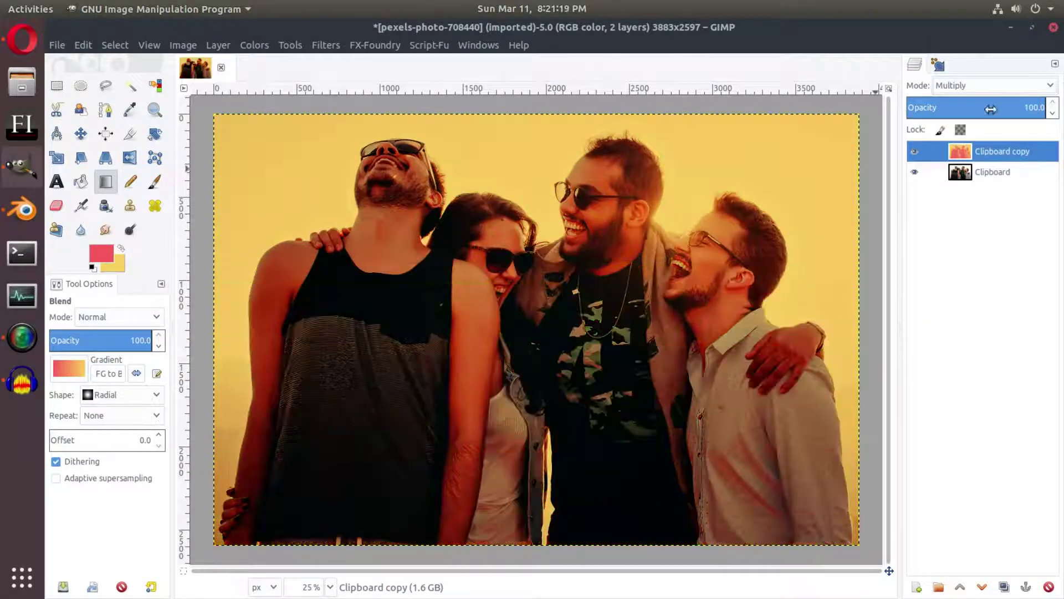
{"action": "left_click", "coordinate": [976, 106]}
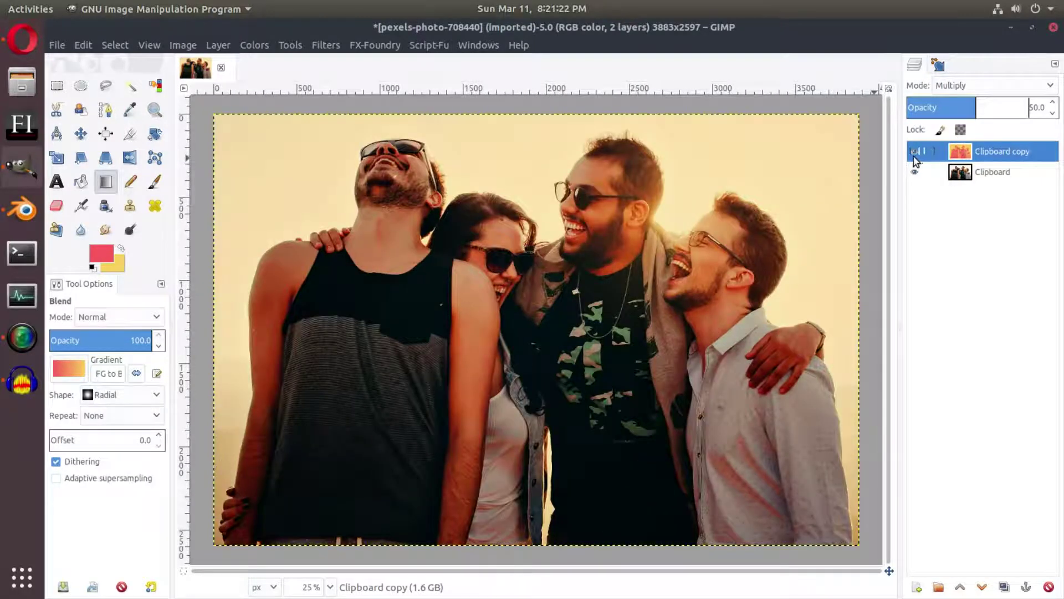
{"action": "left_click", "coordinate": [913, 155]}
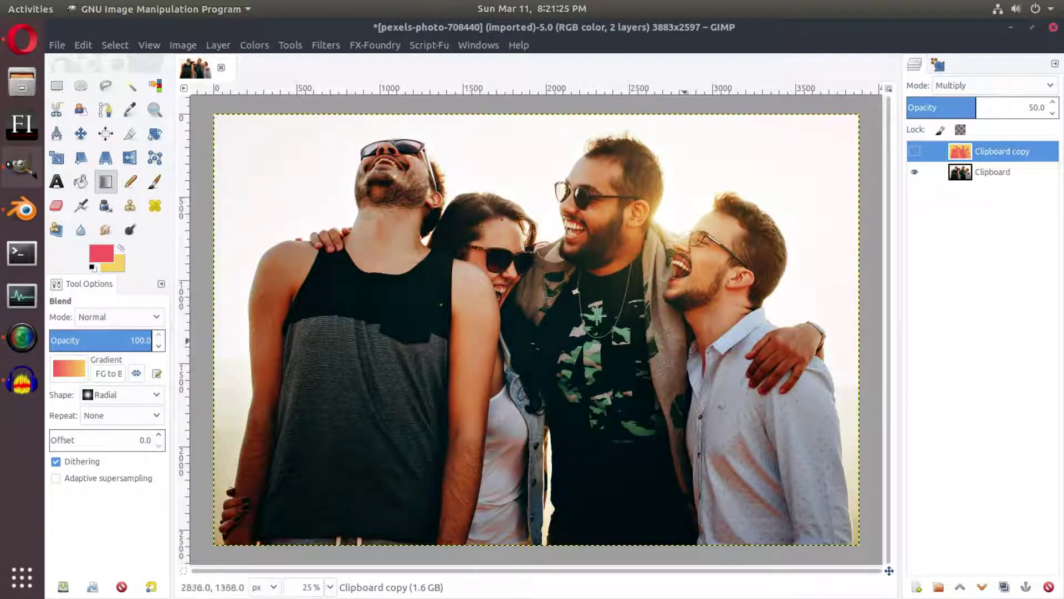
{"action": "left_click", "coordinate": [915, 153]}
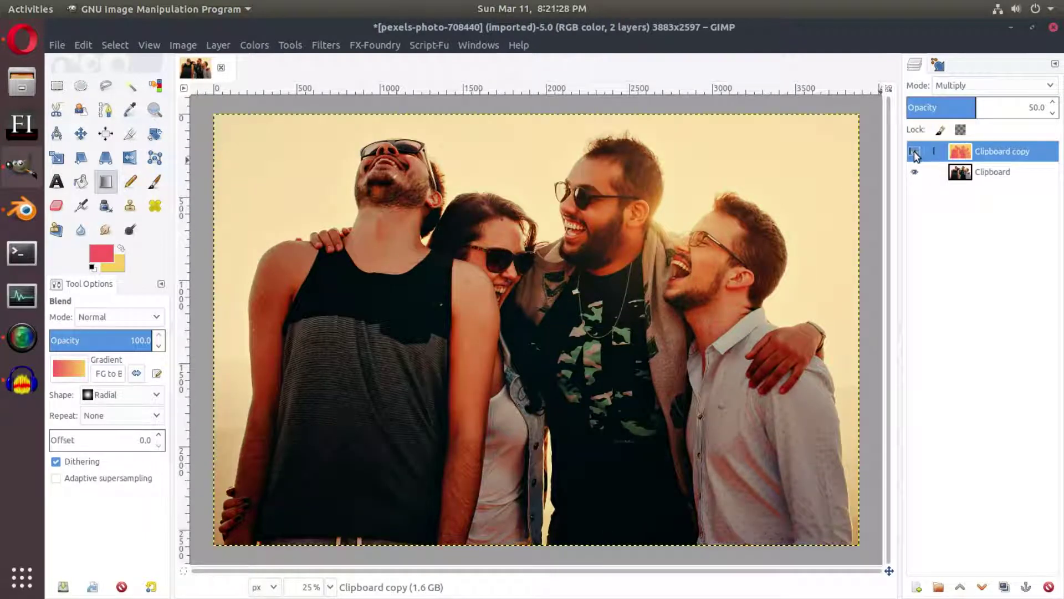
{"action": "left_click", "coordinate": [915, 154]}
Duplicate the original Clipboard photo layer.
{"action": "left_click", "coordinate": [989, 172]}
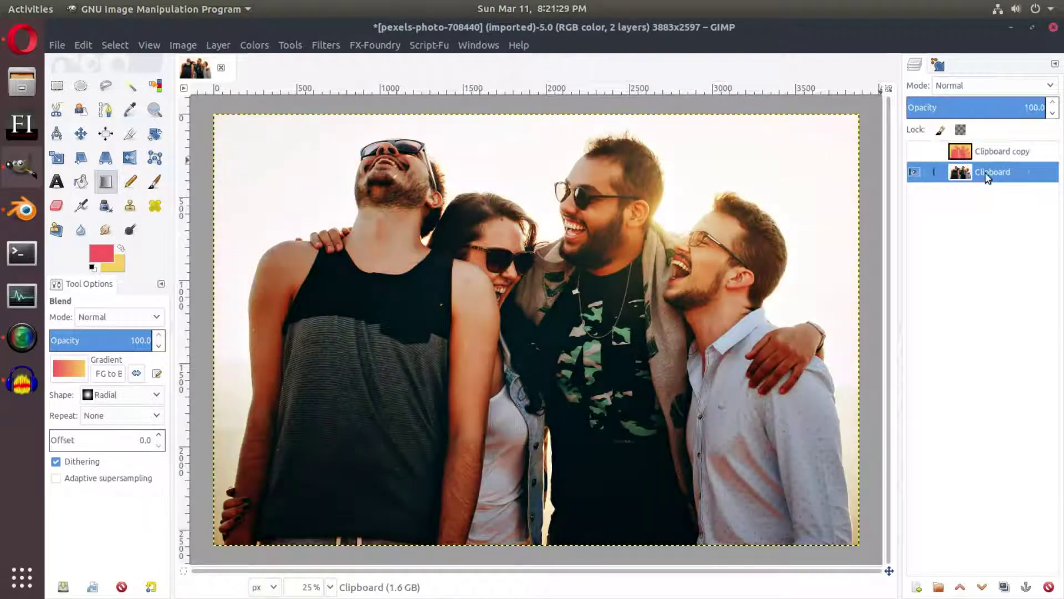
{"action": "right_click", "coordinate": [990, 172]}
{"action": "left_click", "coordinate": [928, 92]}
{"action": "left_click", "coordinate": [254, 44]}
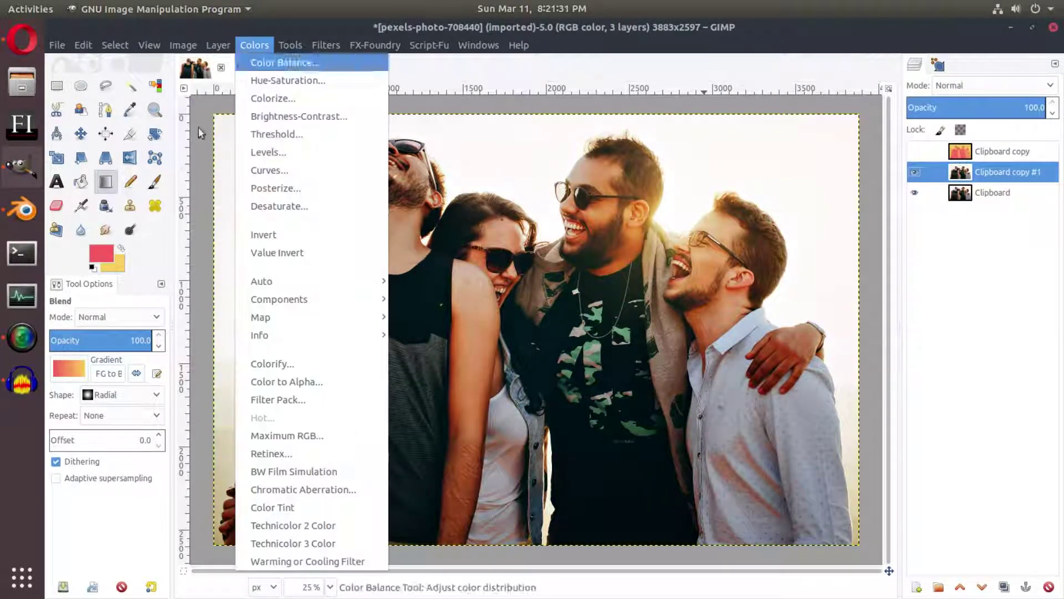
Set the foreground colour to dark blue and the background to green.
{"action": "left_click", "coordinate": [101, 254]}
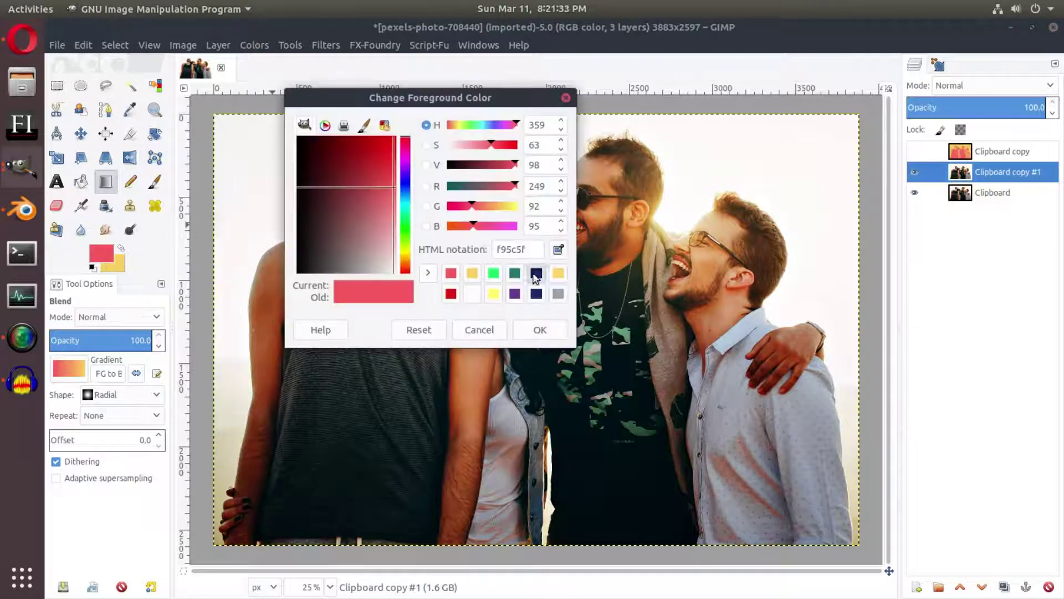
{"action": "left_click", "coordinate": [536, 272]}
{"action": "left_click", "coordinate": [540, 329]}
{"action": "left_click", "coordinate": [121, 247]}
{"action": "left_click", "coordinate": [102, 253]}
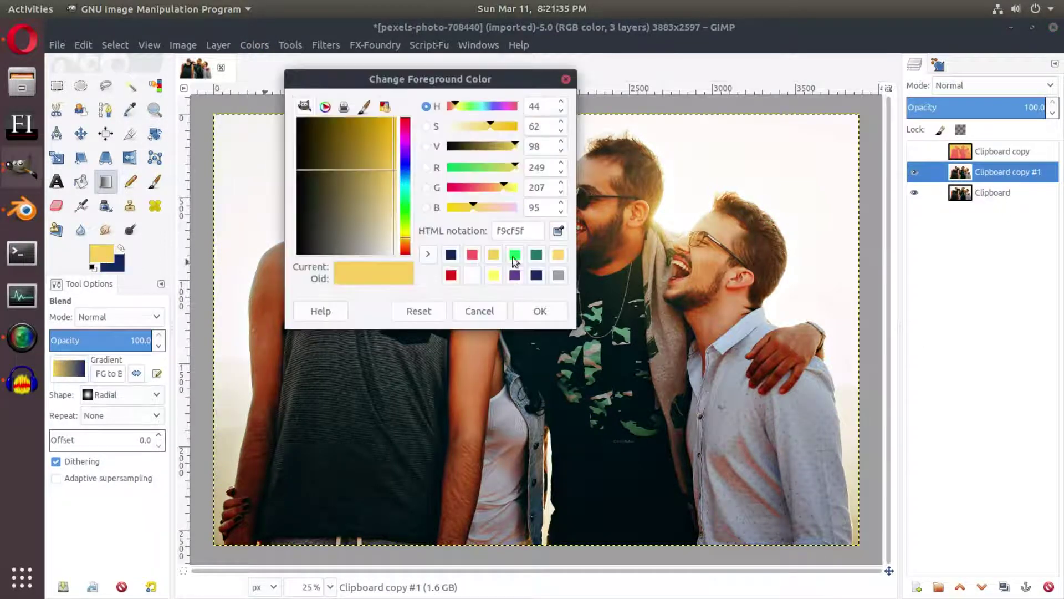
{"action": "left_click", "coordinate": [515, 259]}
{"action": "left_click", "coordinate": [540, 311]}
{"action": "left_click", "coordinate": [121, 248]}
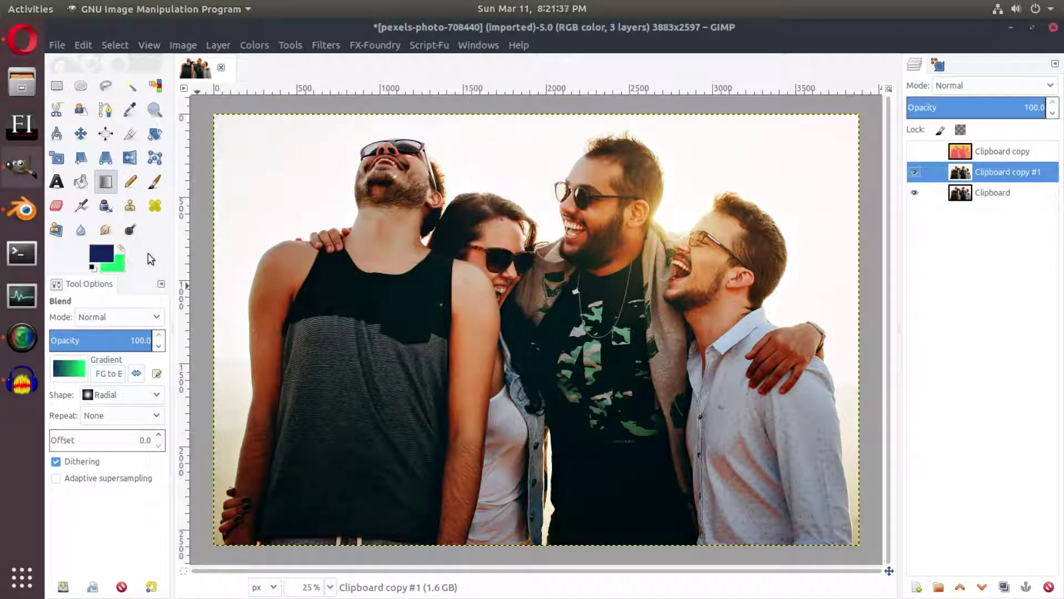
{"action": "left_click", "coordinate": [255, 45]}
{"action": "mouse_move", "coordinate": [305, 289]}
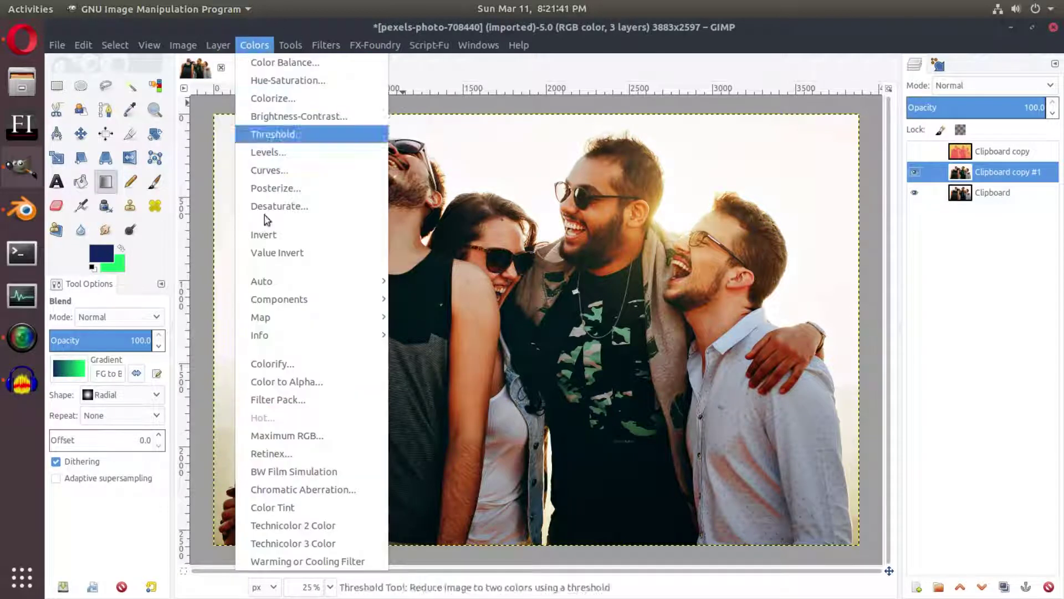
Gradient-map Clipboard copy #1 into a navy-to-green duotone.
{"action": "mouse_move", "coordinate": [286, 318]}
{"action": "left_click", "coordinate": [481, 396]}
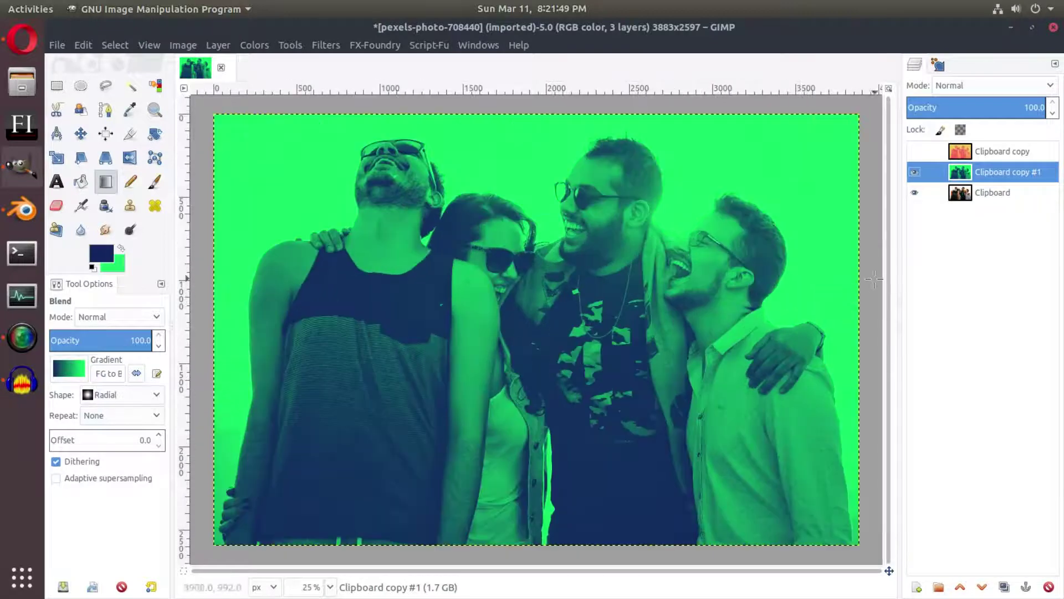
{"action": "left_click", "coordinate": [963, 83]}
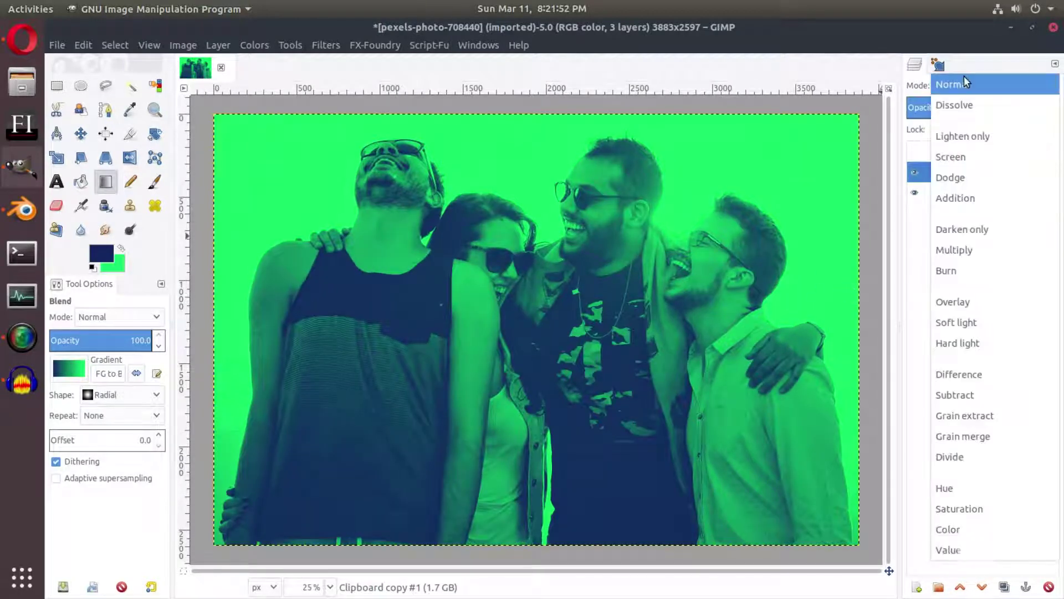
Blend Clipboard copy #1 in Screen mode at 68.6 opacity.
{"action": "left_click", "coordinate": [973, 153]}
{"action": "left_click", "coordinate": [982, 106]}
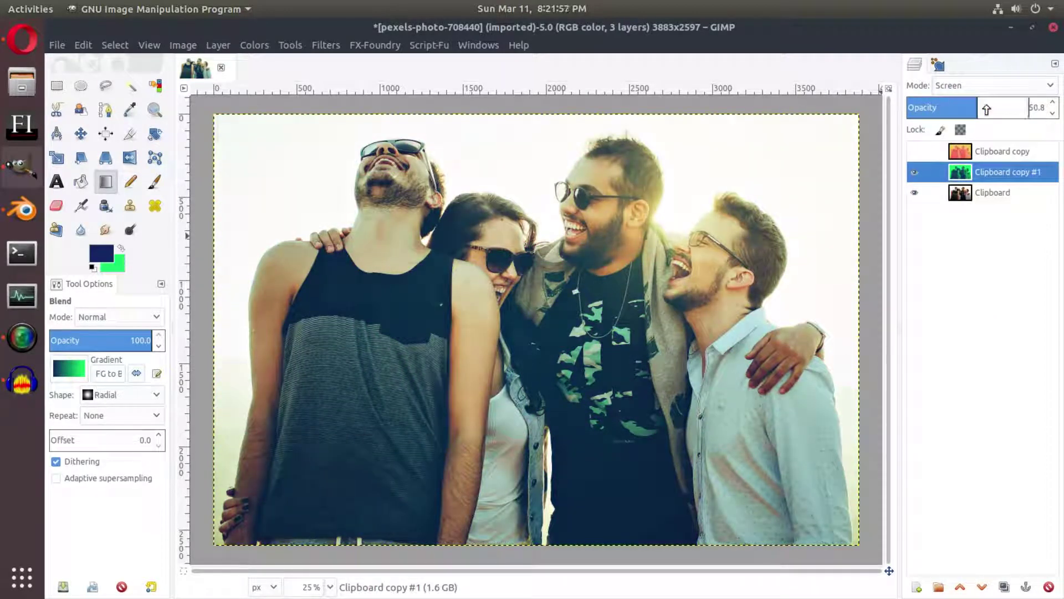
{"action": "left_click", "coordinate": [1012, 107]}
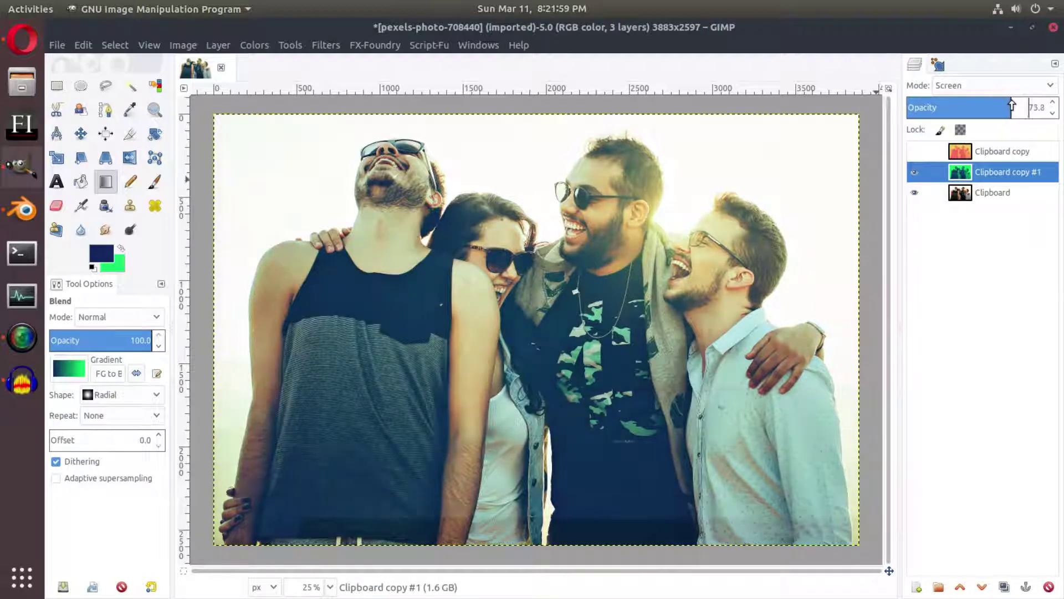
{"action": "scroll", "coordinate": [686, 226], "scroll_direction": "down", "scroll_amount": 3}
{"action": "scroll", "coordinate": [772, 226], "scroll_direction": "up", "scroll_amount": 3}
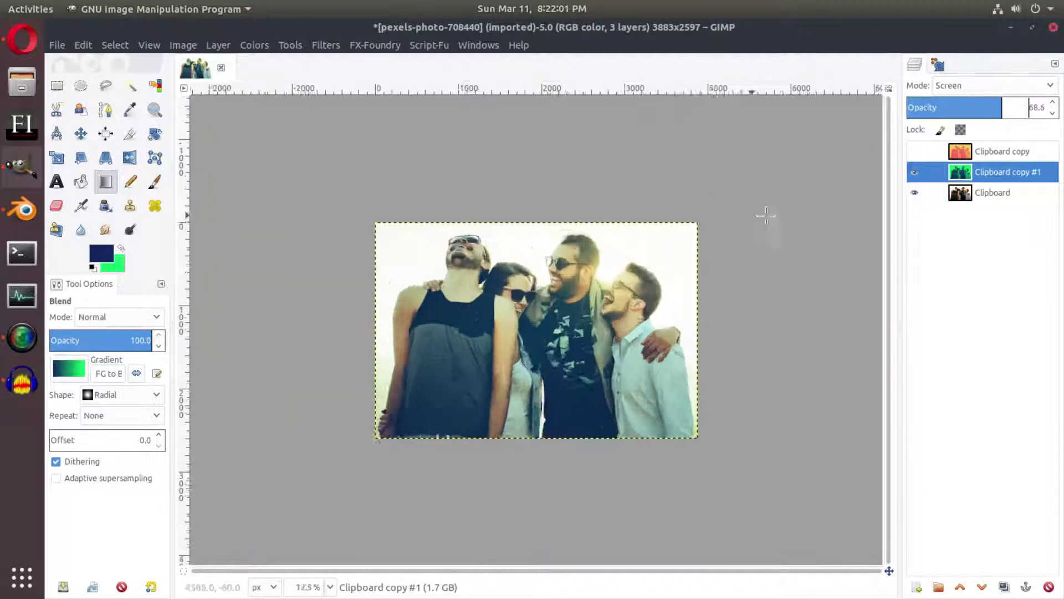
Toggle Clipboard copy #1 visibility to compare and zoom the canvas to fit the image.
{"action": "left_click", "coordinate": [915, 172]}
{"action": "left_click", "coordinate": [914, 172]}
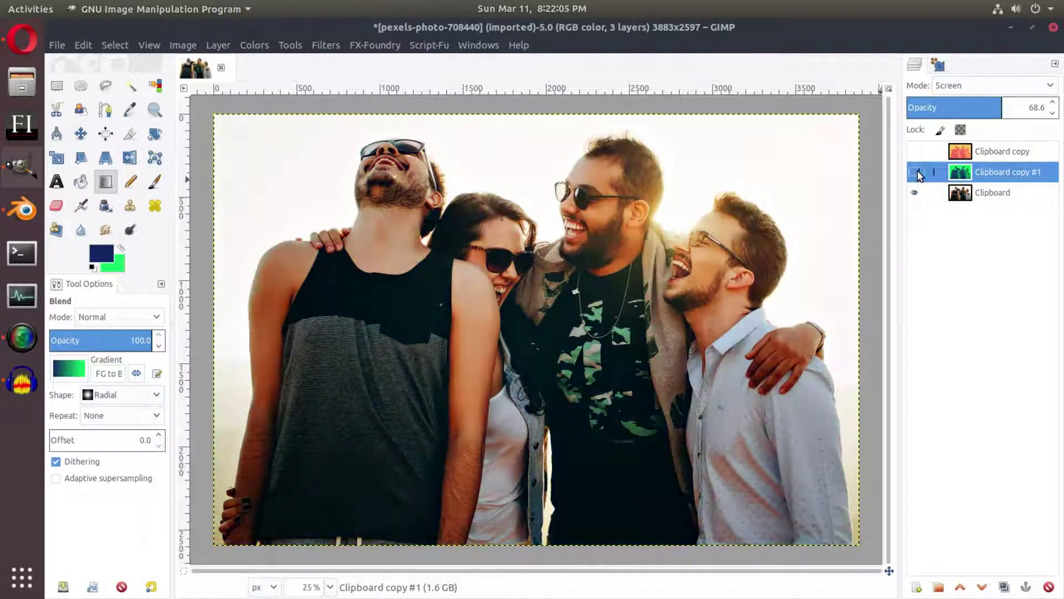
{"action": "scroll", "coordinate": [713, 361], "scroll_direction": "down", "scroll_amount": 3}
{"action": "scroll", "coordinate": [713, 361], "scroll_direction": "up", "scroll_amount": 3}
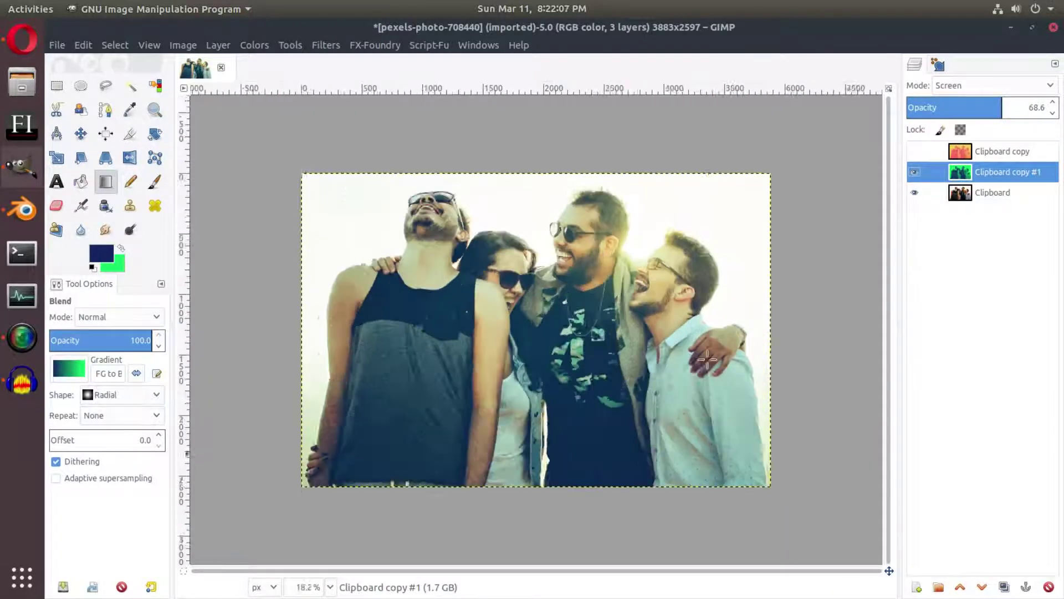
{"action": "left_click", "coordinate": [915, 171]}
{"action": "left_click", "coordinate": [915, 172]}
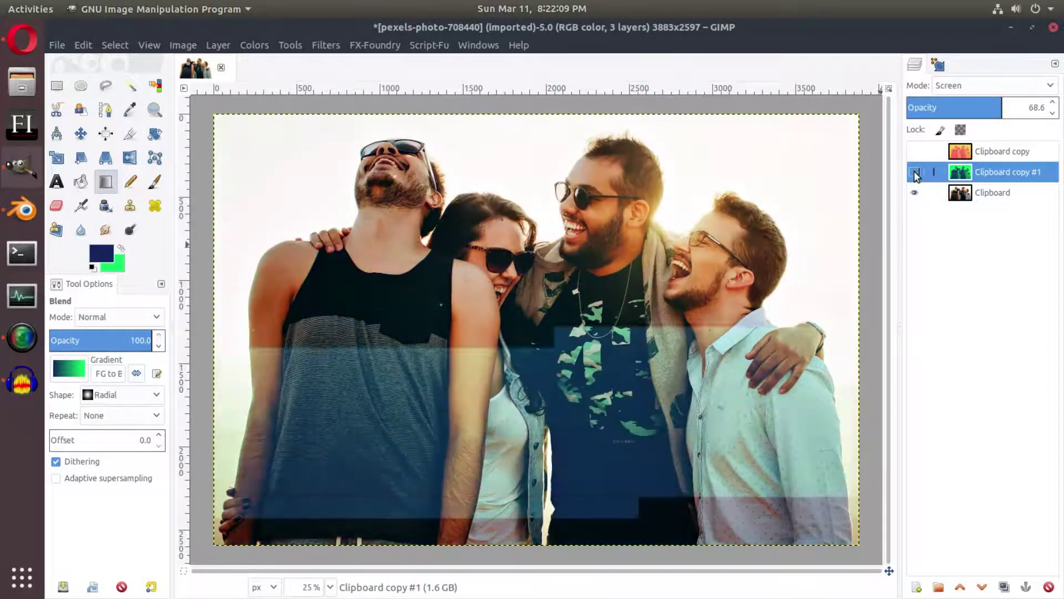
{"action": "scroll", "coordinate": [649, 449], "scroll_direction": "down", "scroll_amount": 5}
{"action": "scroll", "coordinate": [637, 452], "scroll_direction": "up", "scroll_amount": 5}
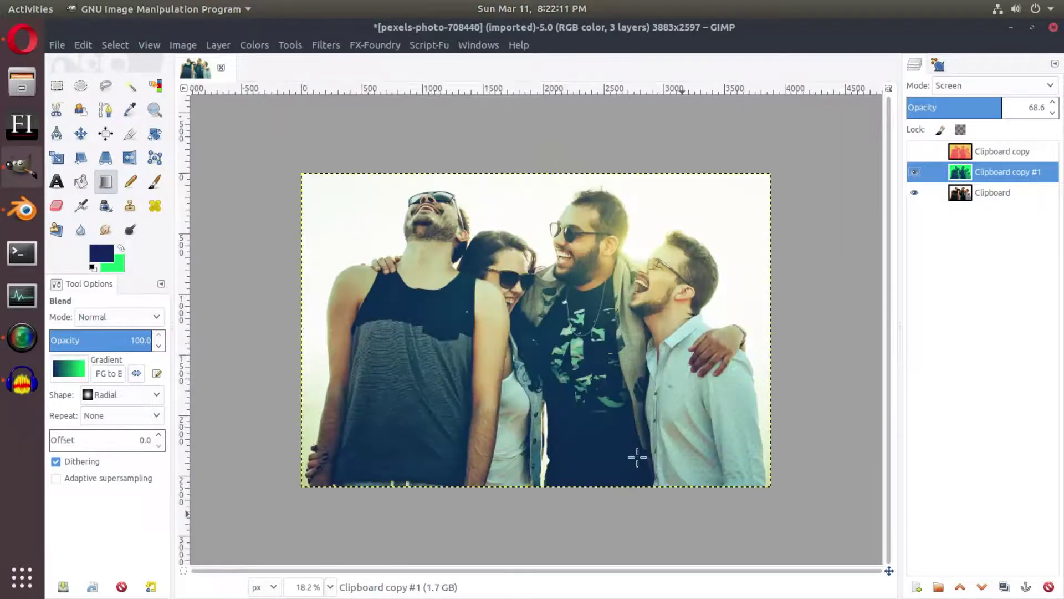
{"action": "scroll", "coordinate": [714, 327], "scroll_direction": "down", "scroll_amount": 4}
{"action": "scroll", "coordinate": [759, 333], "scroll_direction": "down", "scroll_amount": 2}
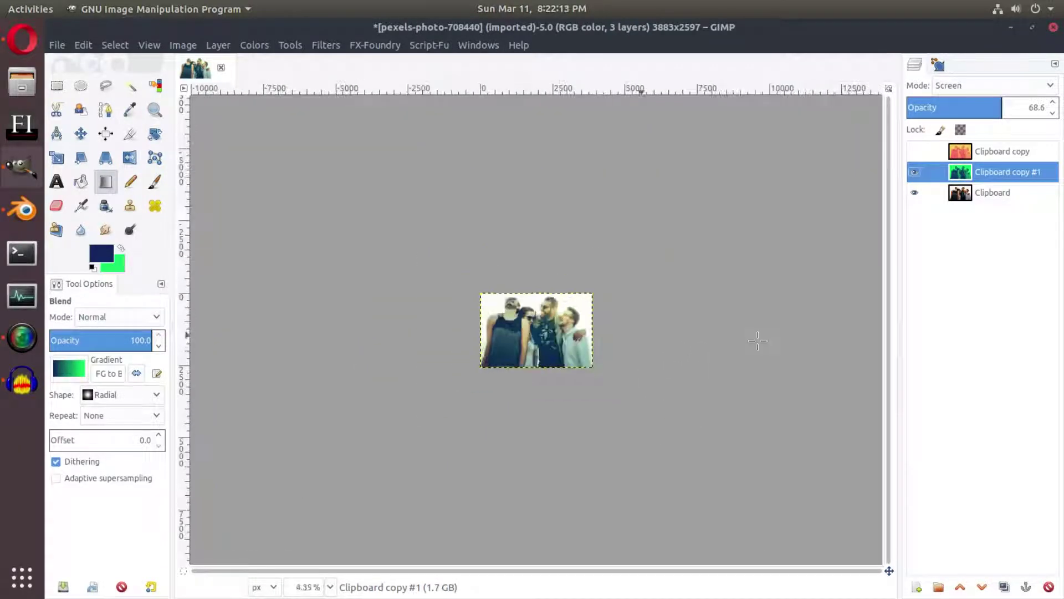
{"action": "scroll", "coordinate": [760, 336], "scroll_direction": "up", "scroll_amount": 4}
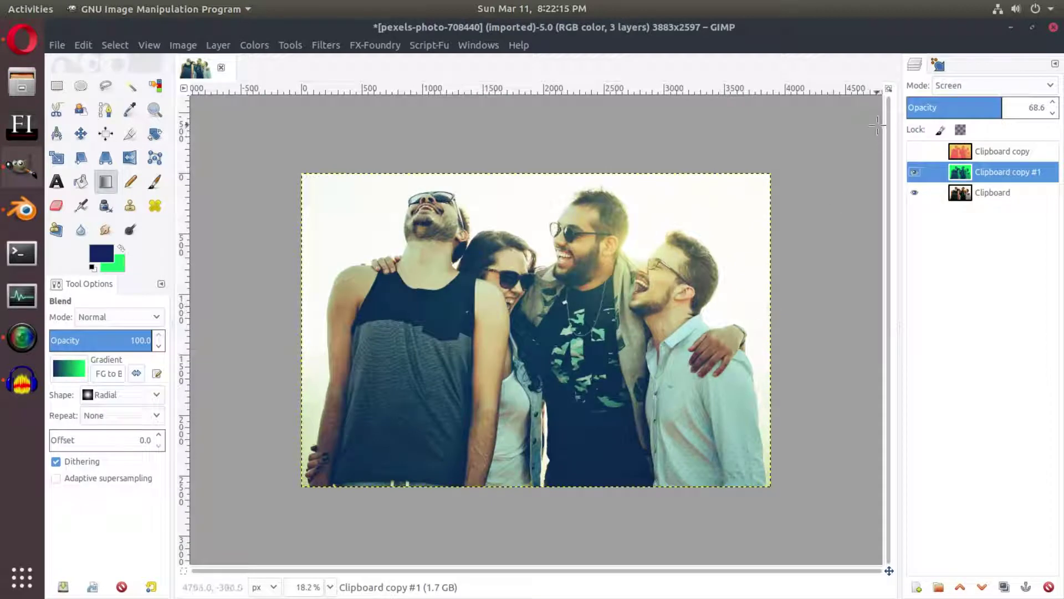
Show the warm Clipboard copy layer and move Clipboard copy #1 to the top of the stack.
{"action": "left_click", "coordinate": [944, 158]}
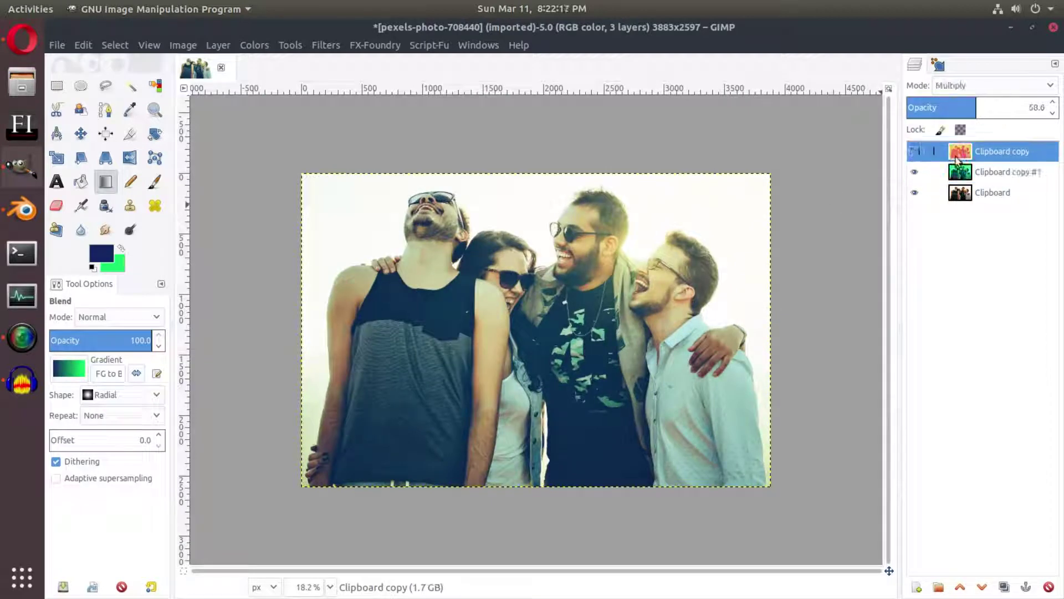
{"action": "left_click", "coordinate": [915, 153]}
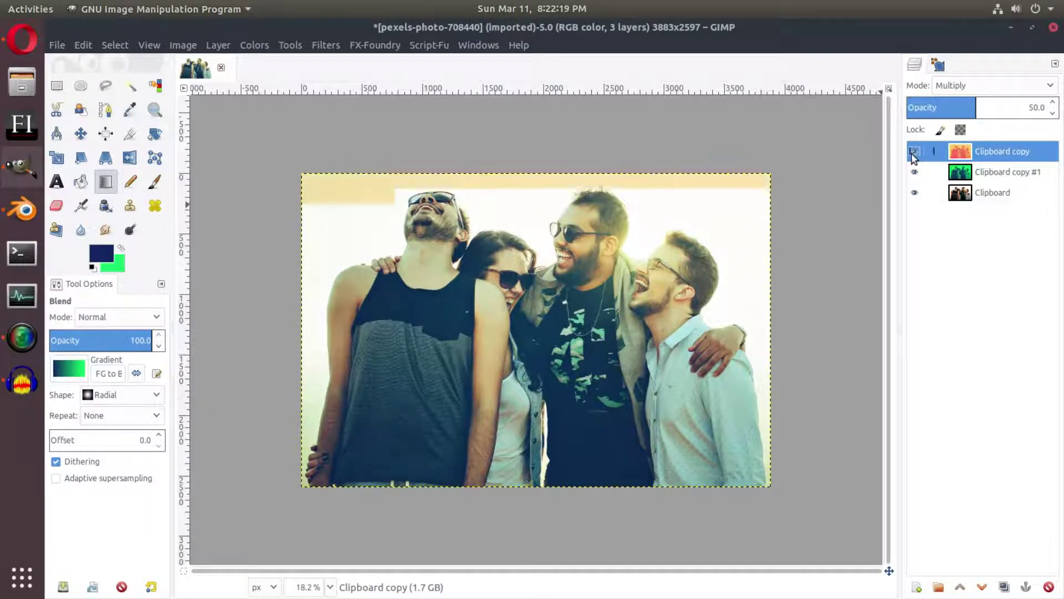
{"action": "double_click", "coordinate": [981, 152]}
{"action": "left_click_drag", "start_coordinate": [980, 166], "coordinate": [922, 177]}
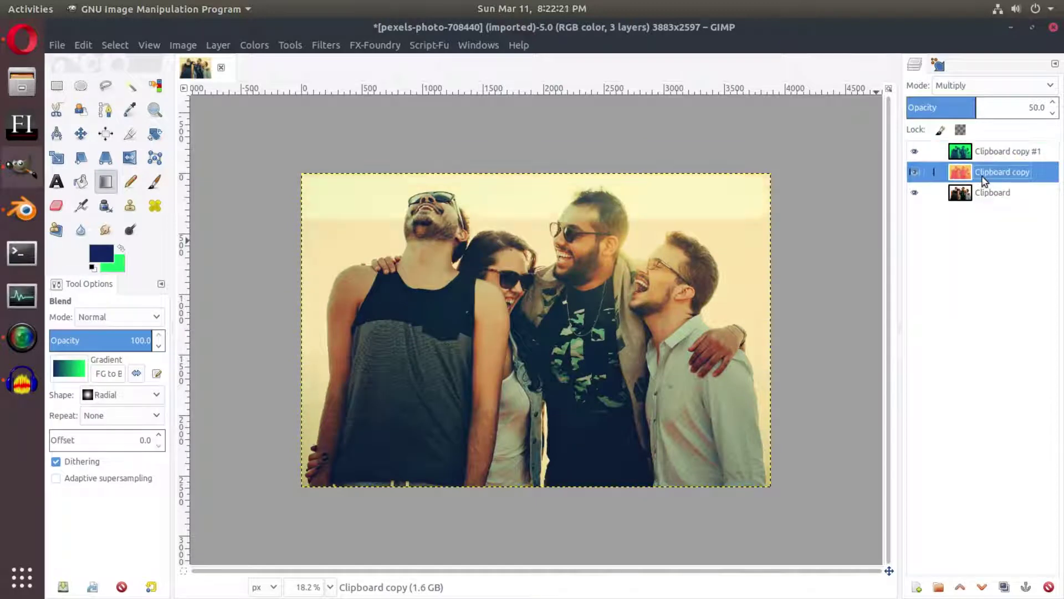
{"action": "left_click", "coordinate": [981, 154]}
Toggle the teal and warm layers' visibility to compare their combined tints.
{"action": "left_click", "coordinate": [915, 151]}
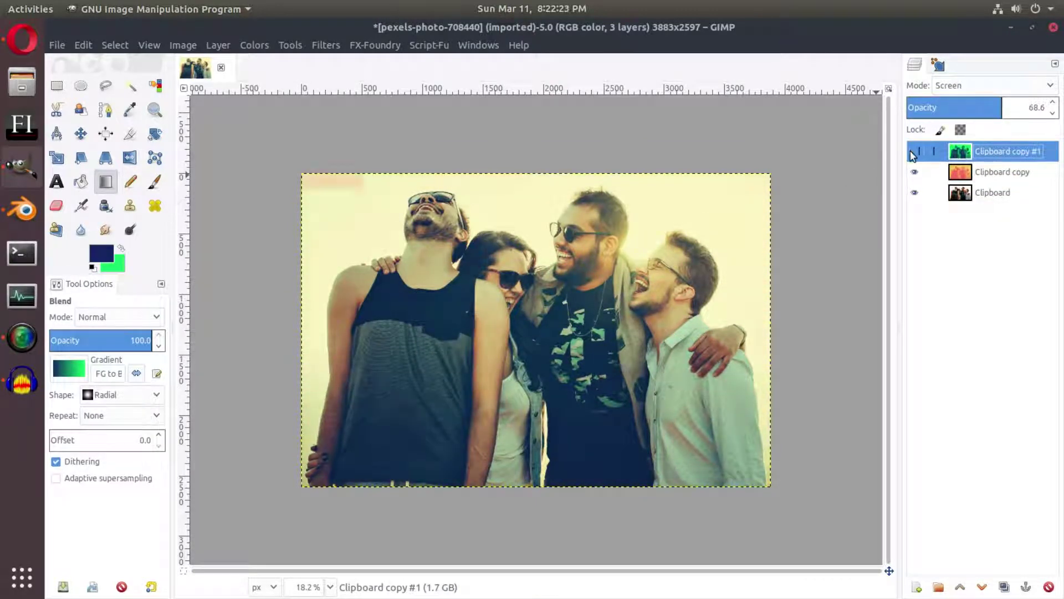
{"action": "left_click", "coordinate": [914, 172]}
{"action": "key", "text": "plus"}
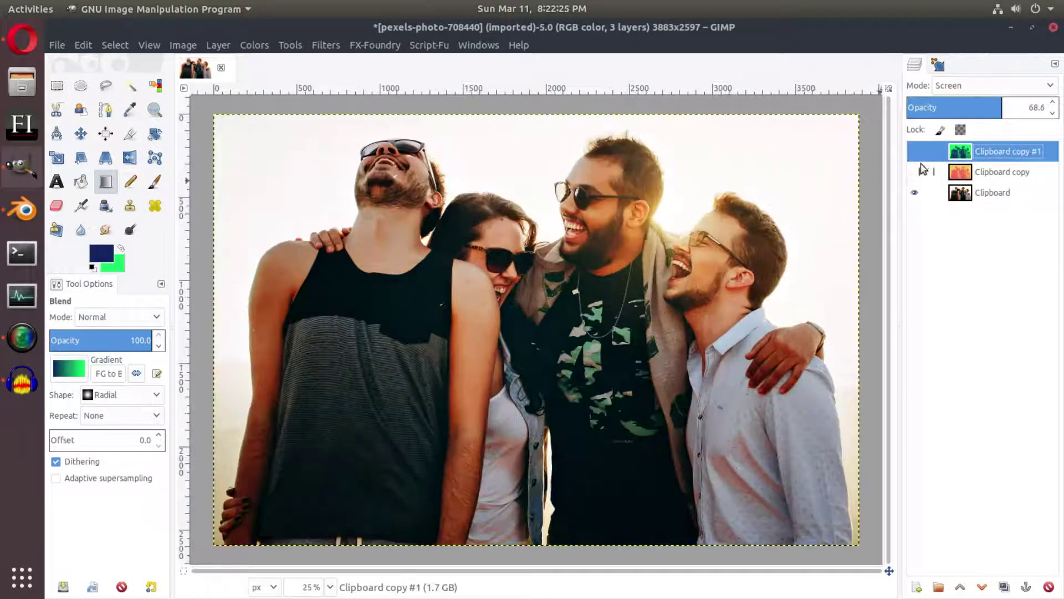
{"action": "left_click", "coordinate": [914, 172]}
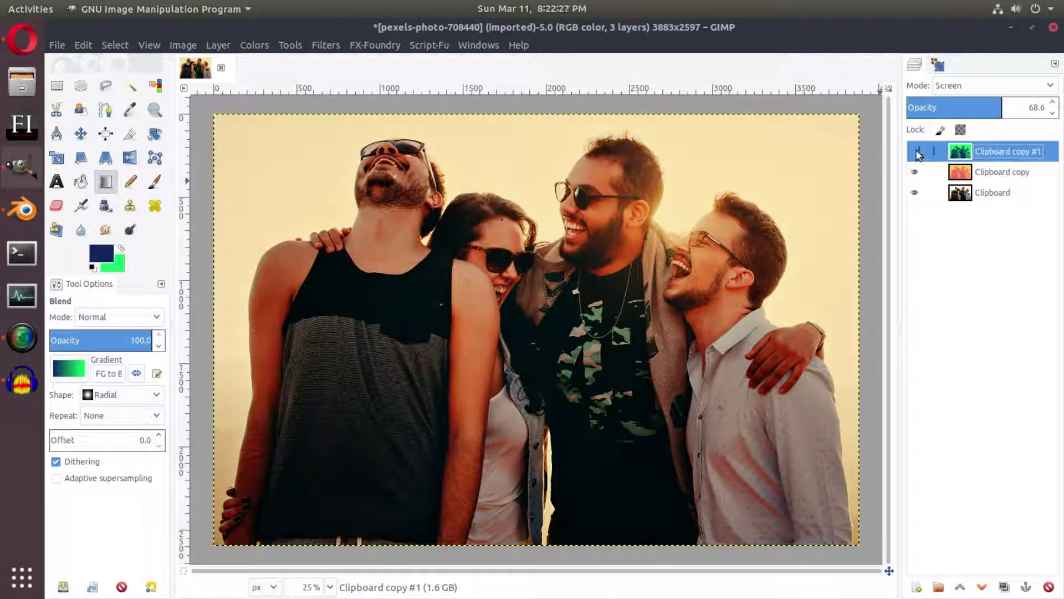
{"action": "left_click", "coordinate": [915, 152]}
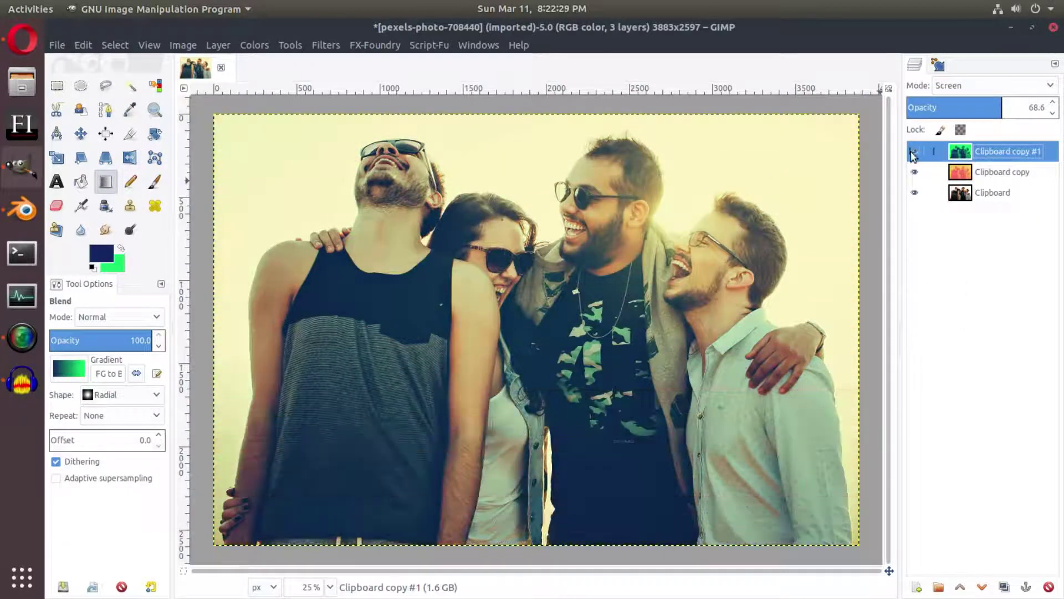
{"action": "left_click", "coordinate": [914, 153]}
{"action": "left_click", "coordinate": [953, 171]}
{"action": "right_click", "coordinate": [983, 195]}
Duplicate the Clipboard photo layer and move the copy above Clipboard copy.
{"action": "left_click", "coordinate": [892, 91]}
{"action": "left_click_drag", "start_coordinate": [976, 205], "coordinate": [981, 173]}
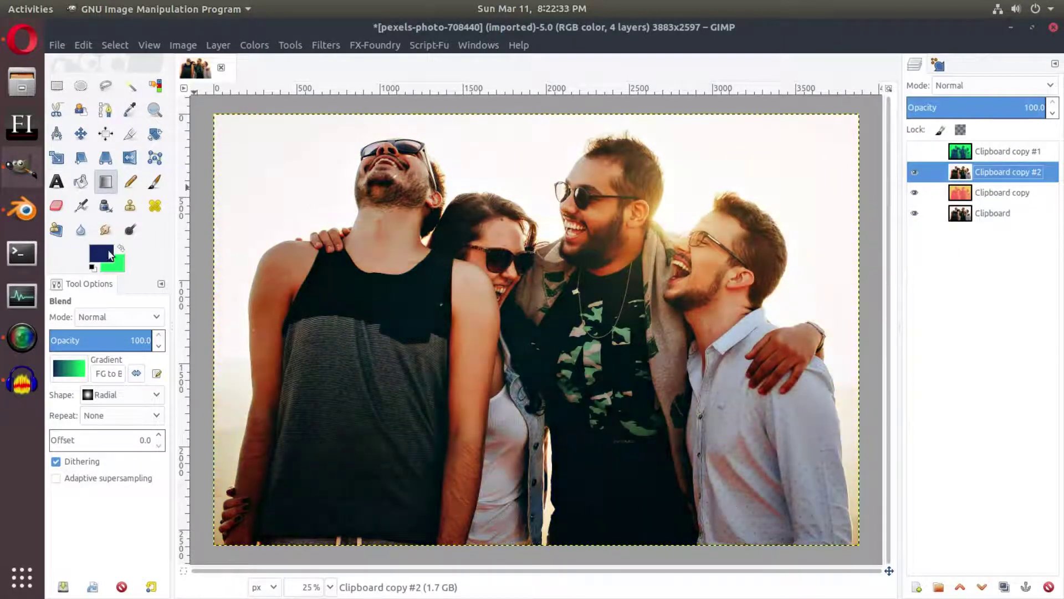
{"action": "left_click", "coordinate": [110, 255]}
{"action": "left_click", "coordinate": [490, 290]}
Set the gradient colours to navy foreground and teal background.
{"action": "left_click", "coordinate": [121, 249]}
{"action": "left_click", "coordinate": [101, 254]}
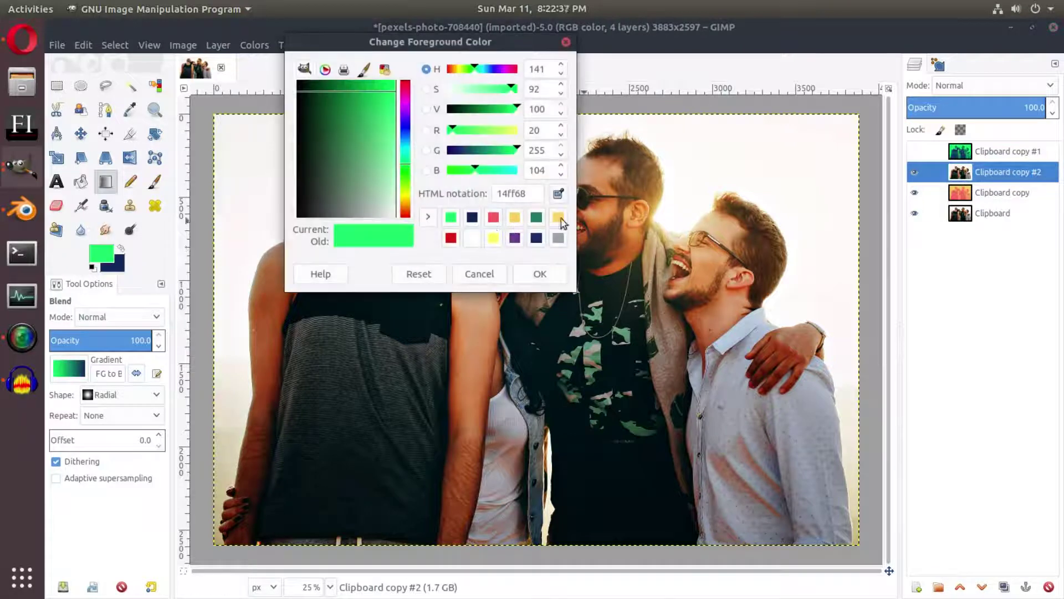
{"action": "left_click", "coordinate": [536, 216]}
{"action": "left_click", "coordinate": [539, 274]}
{"action": "left_click", "coordinate": [121, 249]}
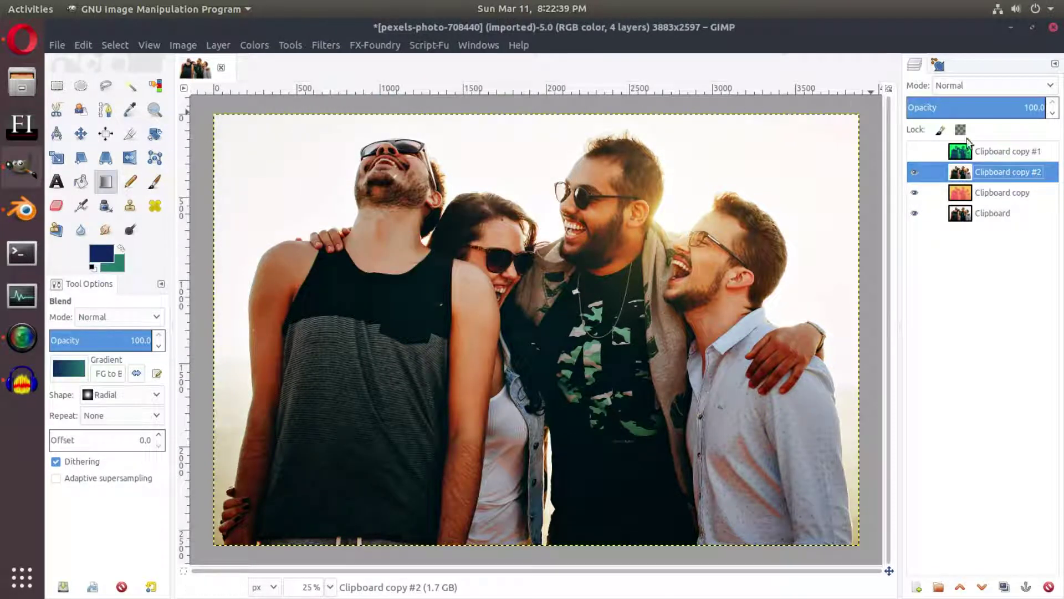
Gradient-map Clipboard copy #2 navy-to-teal and blend it in Screen mode.
{"action": "left_click", "coordinate": [252, 44]}
{"action": "mouse_move", "coordinate": [275, 318]}
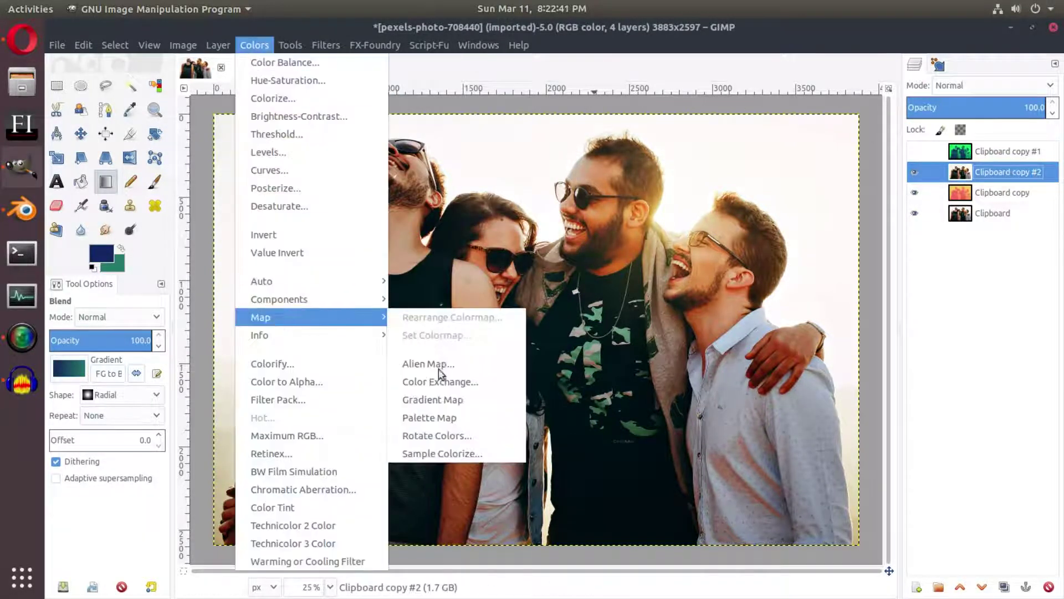
{"action": "left_click", "coordinate": [443, 400]}
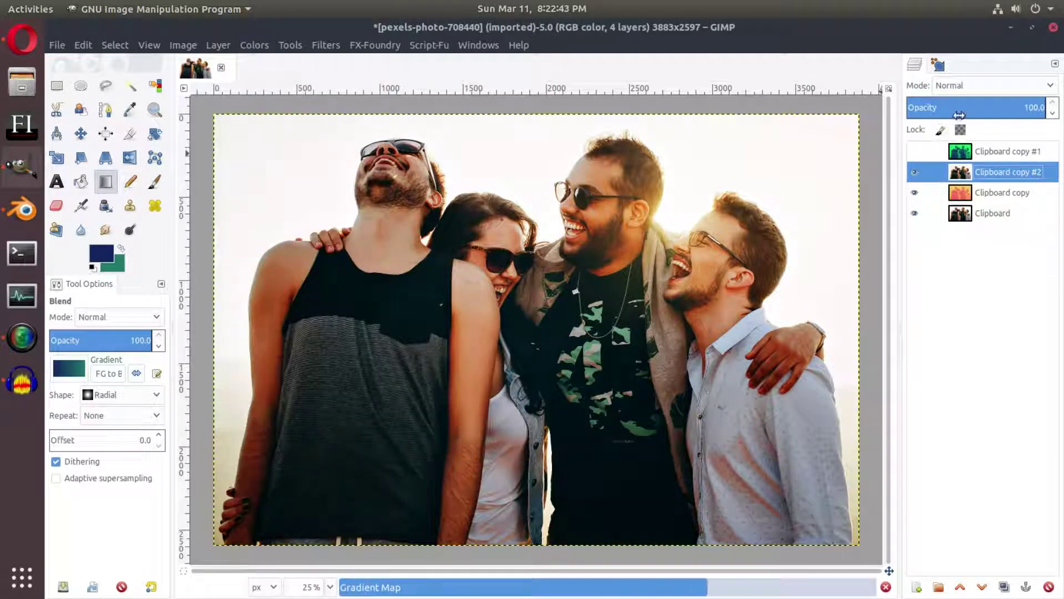
{"action": "left_click", "coordinate": [976, 85]}
{"action": "left_click", "coordinate": [973, 156]}
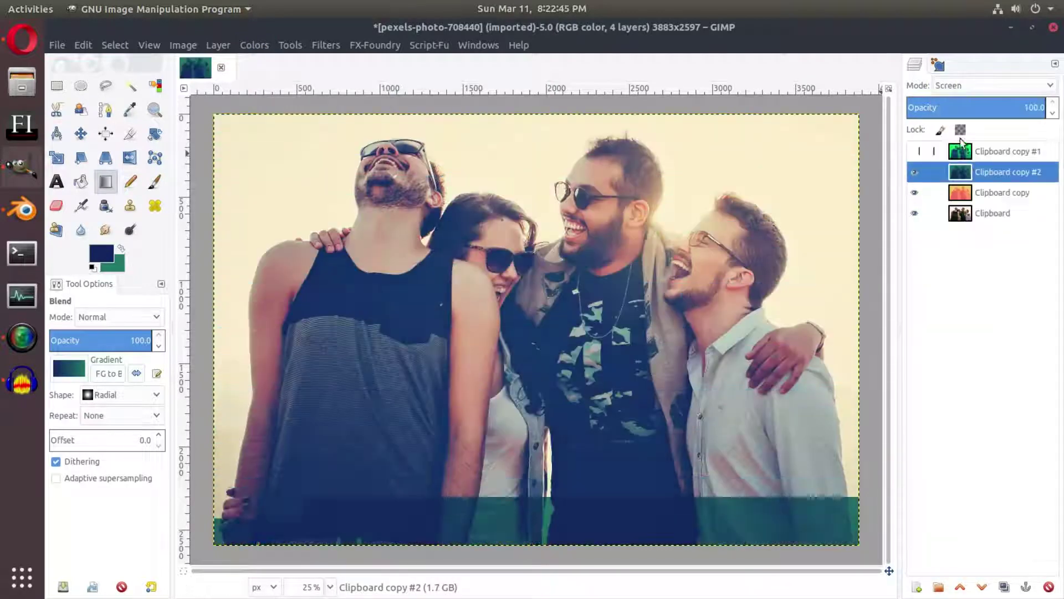
{"action": "left_click", "coordinate": [915, 173]}
Toggle the teal and warm layers' visibility to compare against the original photo.
{"action": "left_click", "coordinate": [914, 172]}
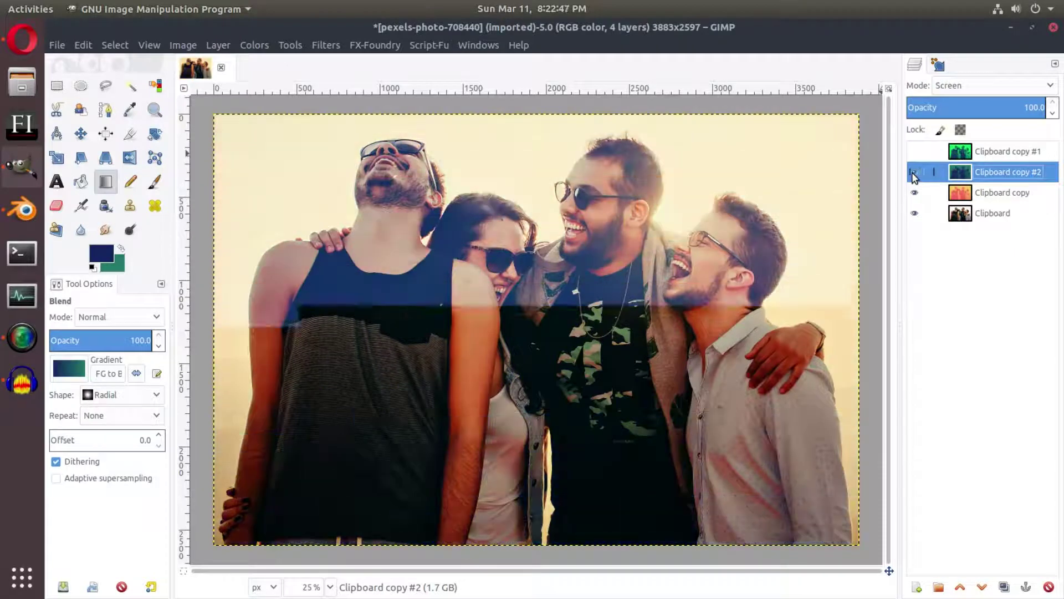
{"action": "left_click", "coordinate": [914, 172]}
{"action": "left_click", "coordinate": [914, 192]}
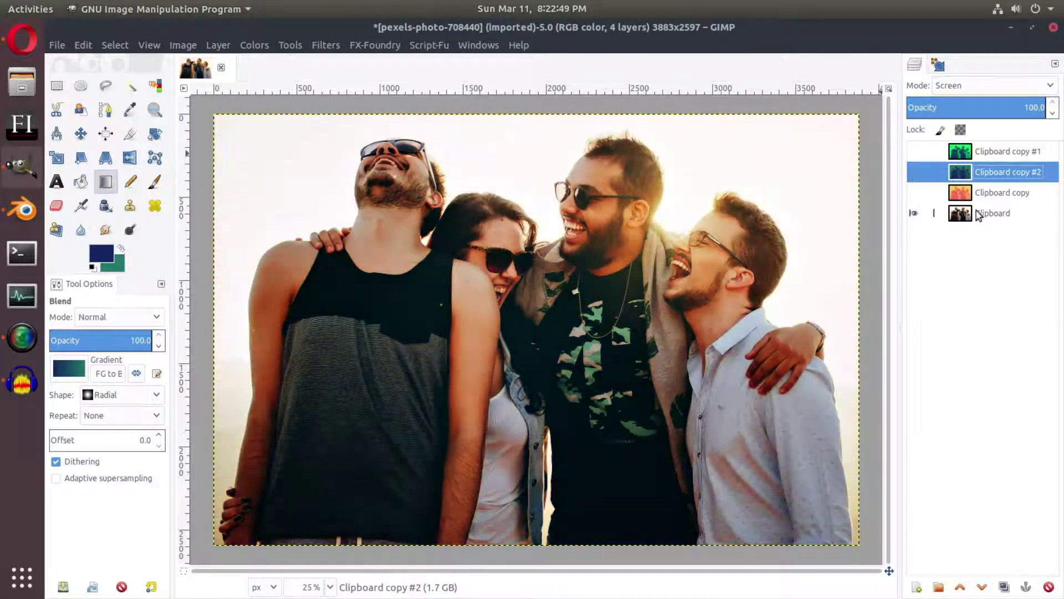
{"action": "left_click", "coordinate": [992, 213]}
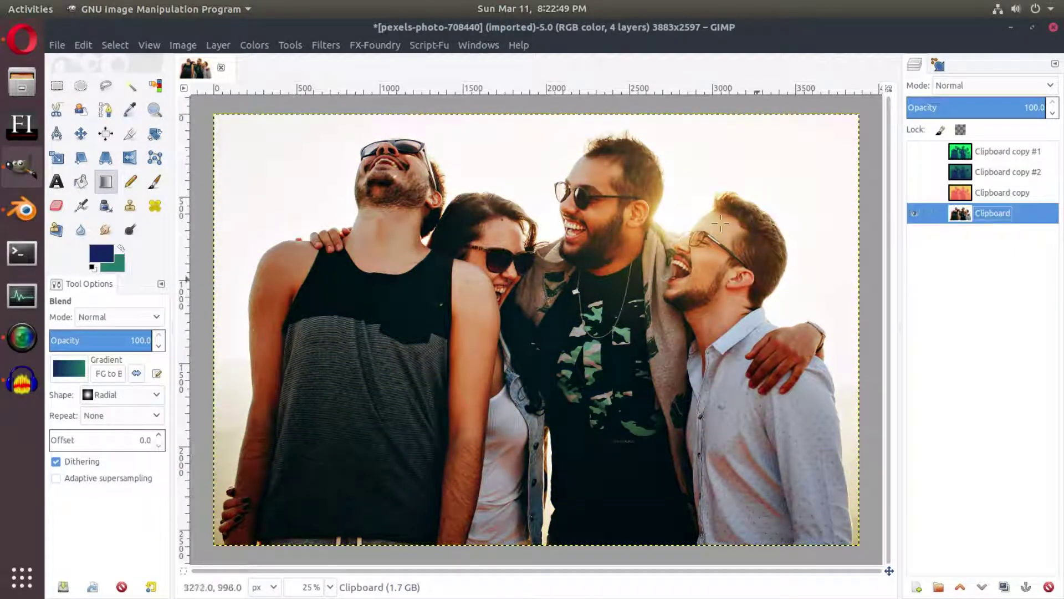
{"action": "left_click", "coordinate": [914, 192]}
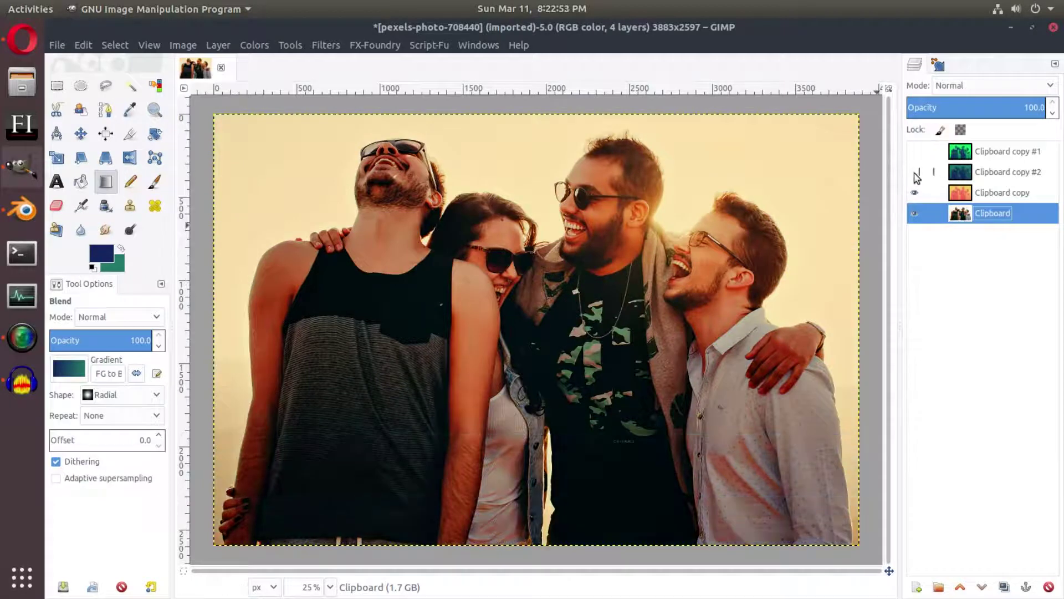
{"action": "left_click", "coordinate": [914, 173]}
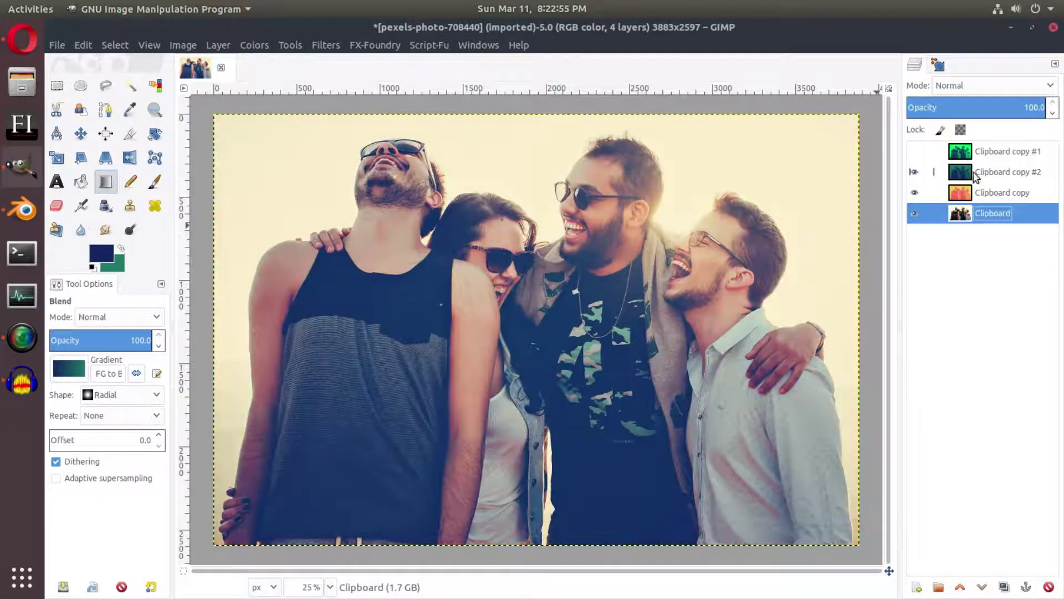
Lower Clipboard copy #2 opacity to 61.4.
{"action": "left_click", "coordinate": [975, 171]}
{"action": "left_click", "coordinate": [992, 108]}
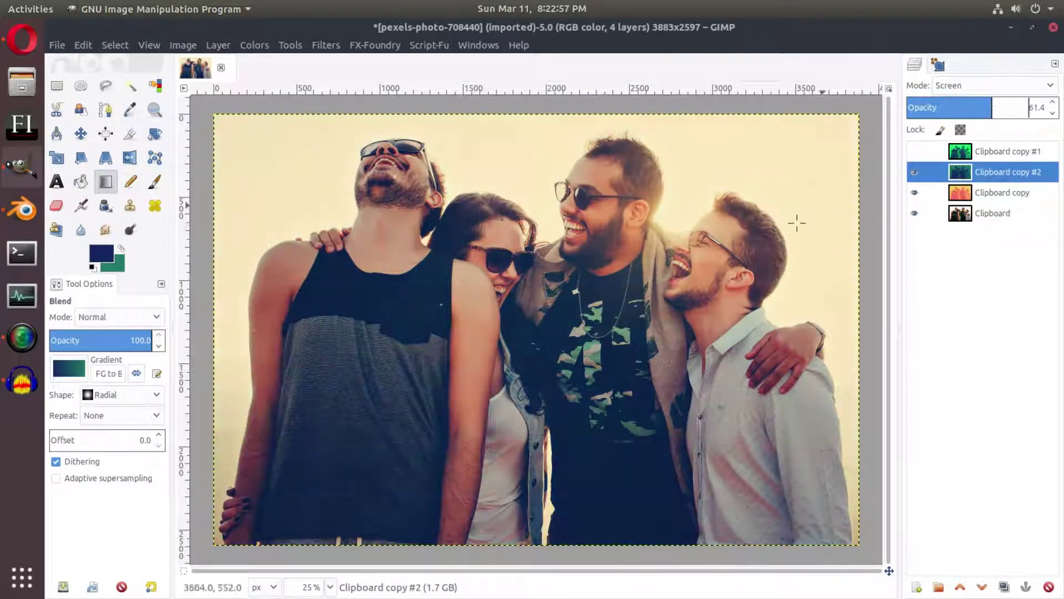
{"action": "scroll", "coordinate": [762, 256], "scroll_direction": "down", "scroll_amount": 5}
{"action": "scroll", "coordinate": [765, 261], "scroll_direction": "up", "scroll_amount": 4}
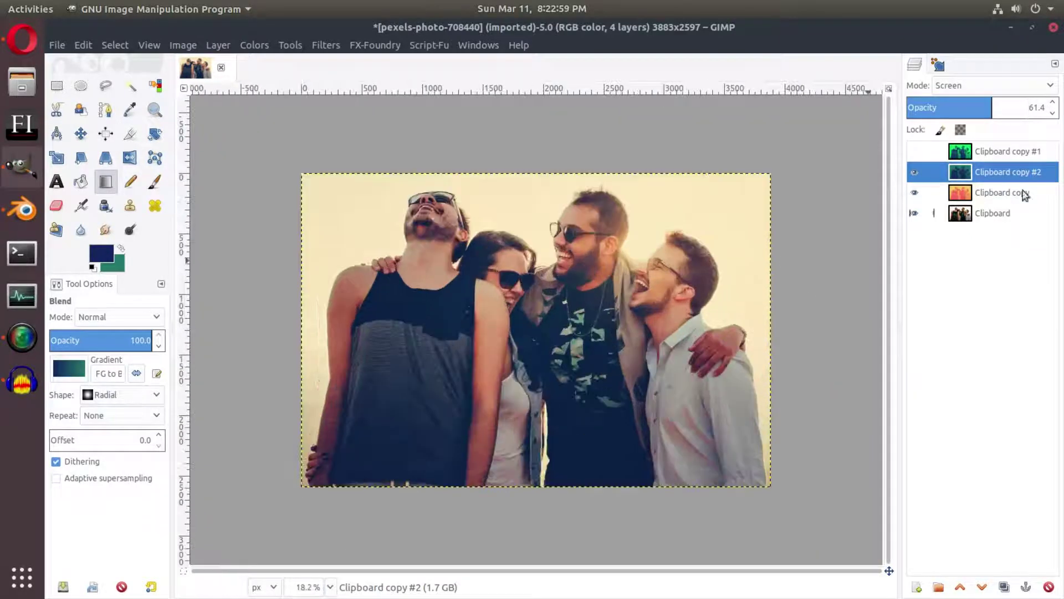
Duplicate the original Clipboard photo layer again.
{"action": "left_click", "coordinate": [989, 213]}
{"action": "right_click", "coordinate": [989, 213]}
{"action": "left_click", "coordinate": [887, 91]}
Move the new photo copy above Clipboard copy #2.
{"action": "left_click_drag", "start_coordinate": [981, 213], "coordinate": [953, 169]}
{"action": "left_click", "coordinate": [325, 45]}
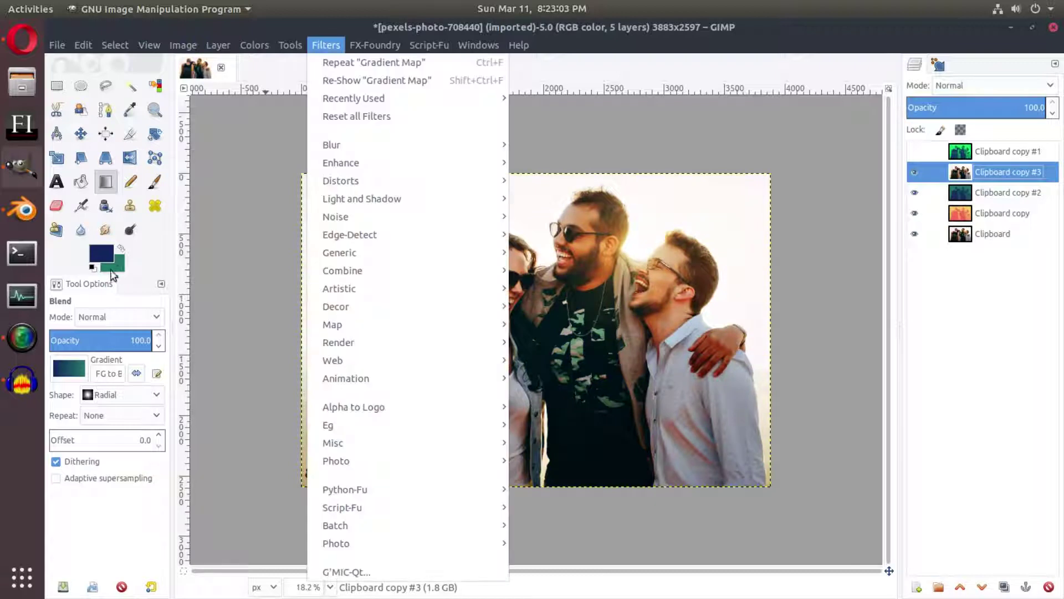
{"action": "key", "text": "Escape"}
Set the gradient colours to dark red a22923 and purple.
{"action": "left_click", "coordinate": [449, 228]}
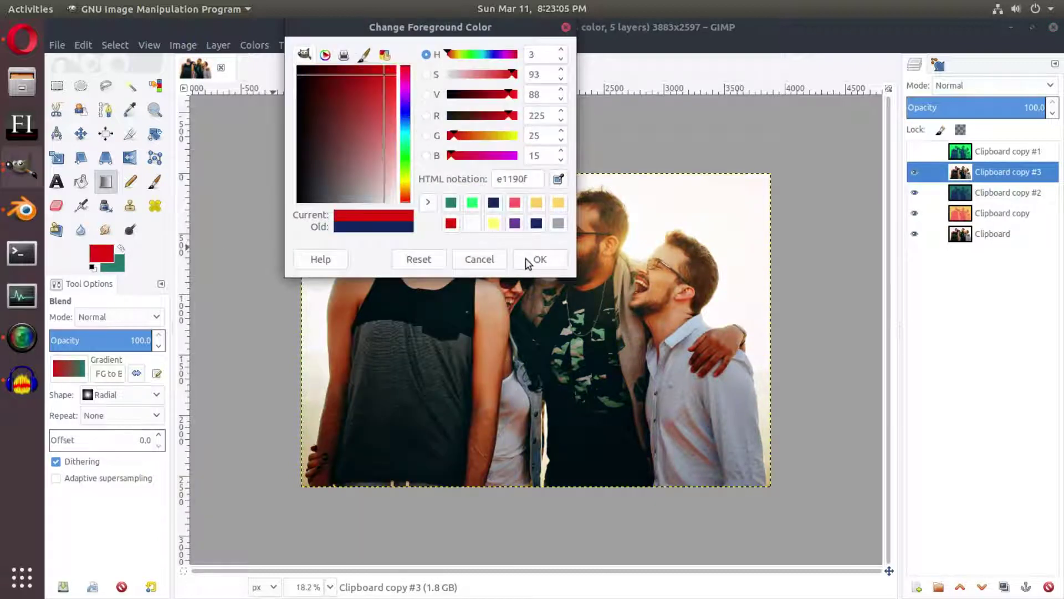
{"action": "left_click", "coordinate": [533, 259]}
{"action": "left_click", "coordinate": [106, 248]}
{"action": "left_click", "coordinate": [524, 224]}
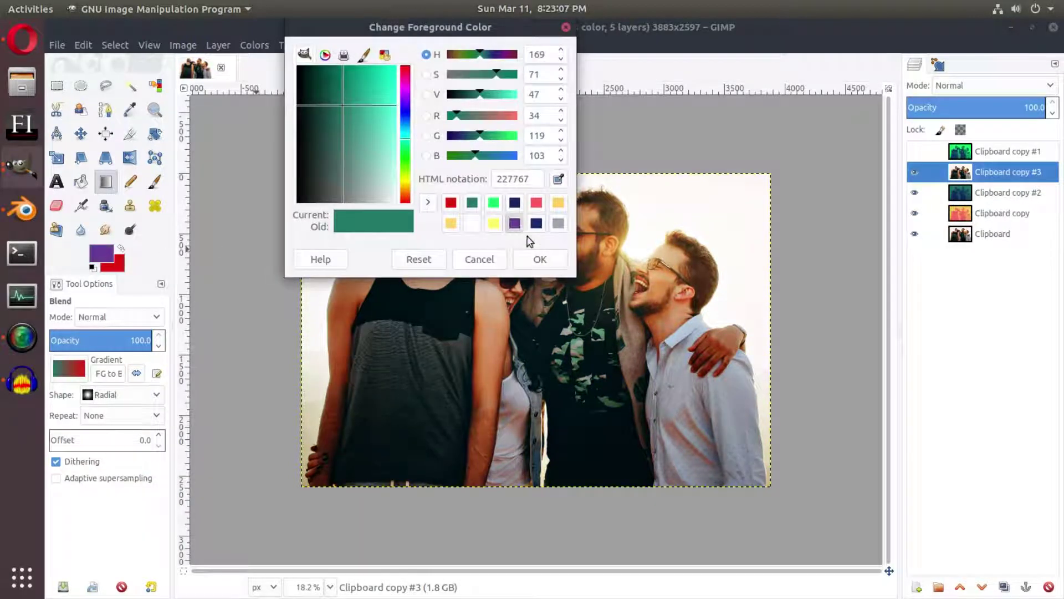
{"action": "left_click", "coordinate": [533, 258]}
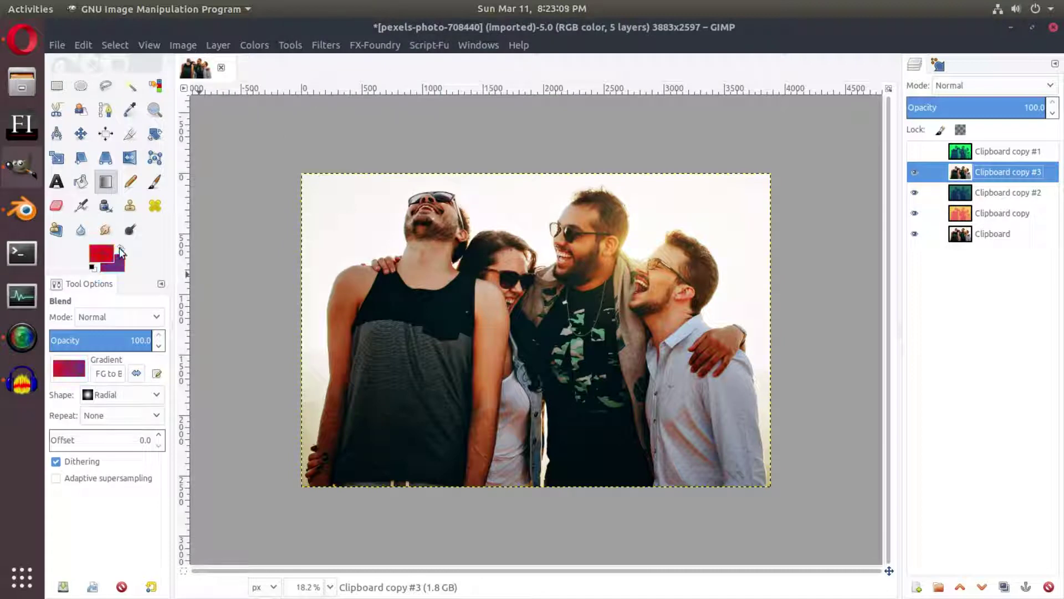
{"action": "left_click", "coordinate": [102, 256]}
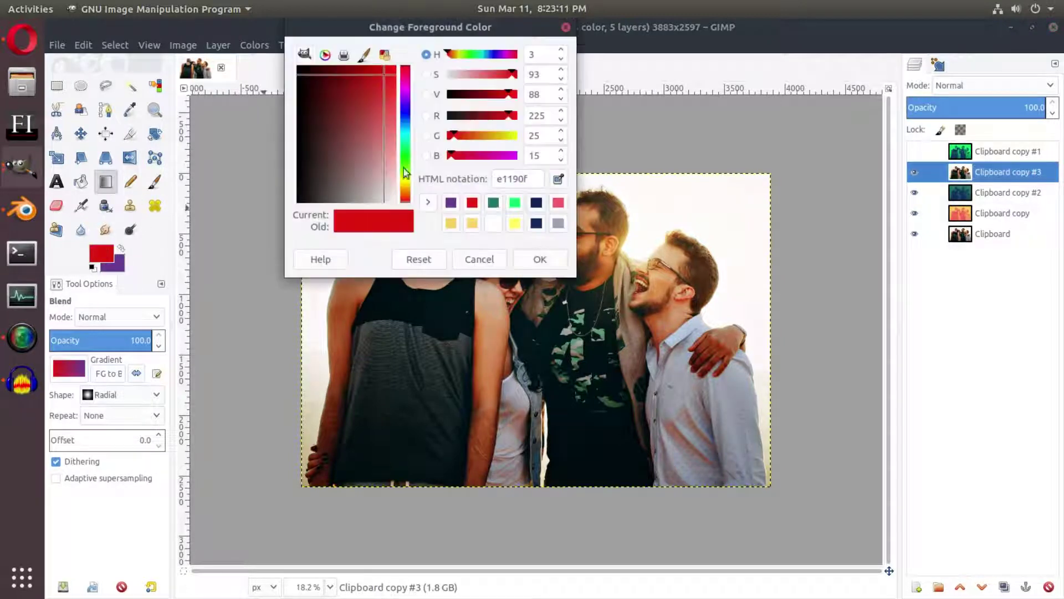
{"action": "left_click_drag", "start_coordinate": [363, 89], "coordinate": [360, 95]}
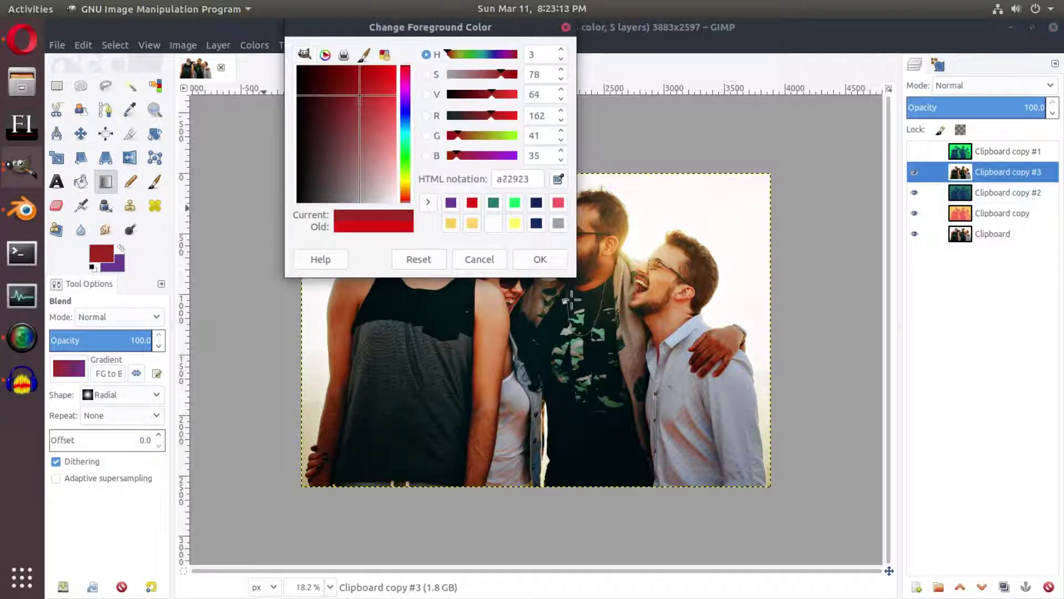
{"action": "left_click", "coordinate": [520, 255]}
{"action": "left_click", "coordinate": [255, 45]}
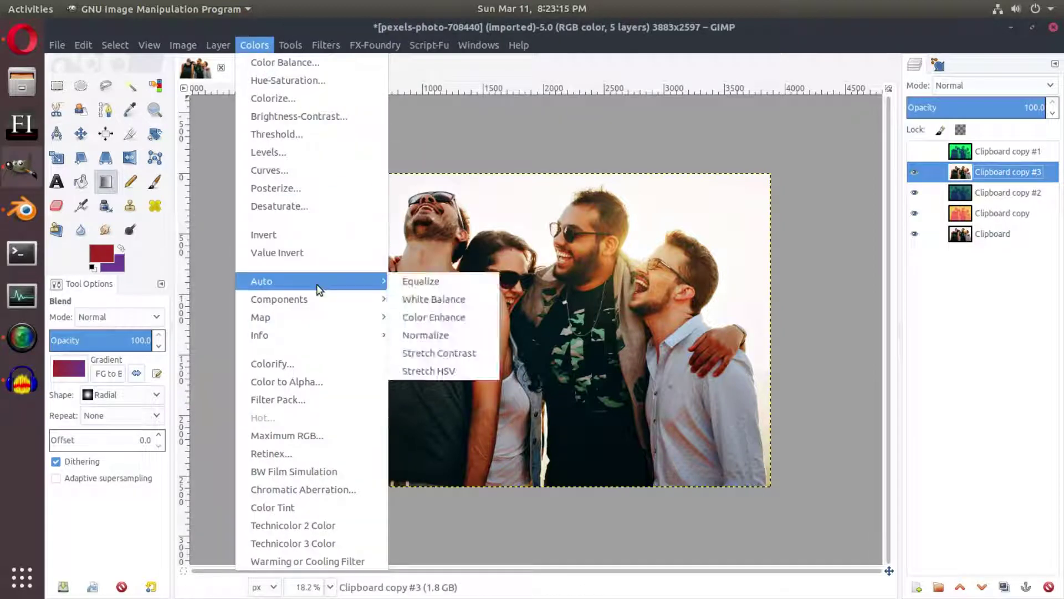
Gradient-map Clipboard copy #3 red-purple twice, then undo the second map.
{"action": "mouse_move", "coordinate": [315, 302]}
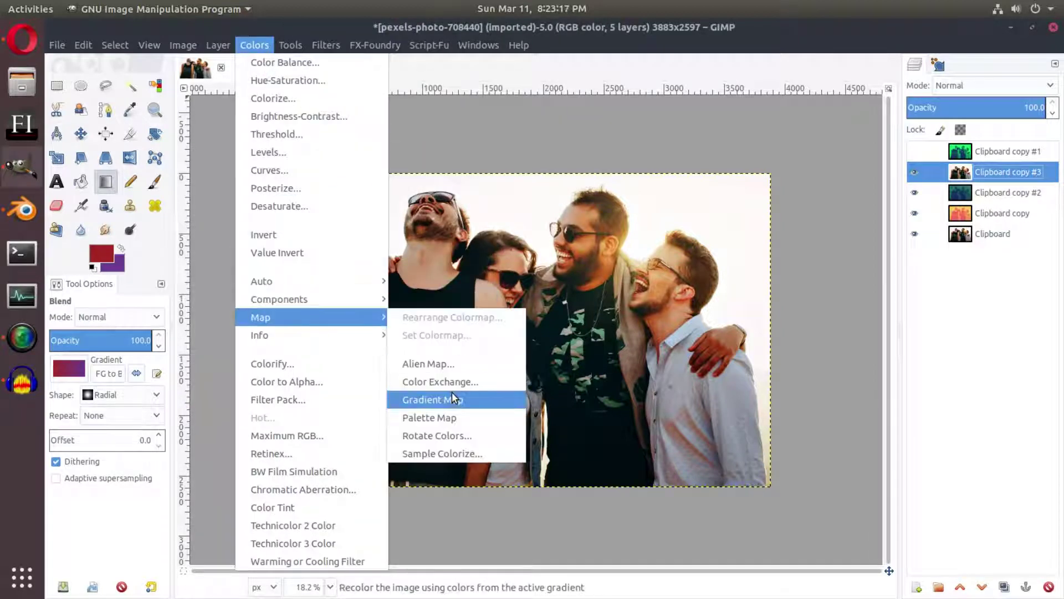
{"action": "left_click", "coordinate": [452, 392]}
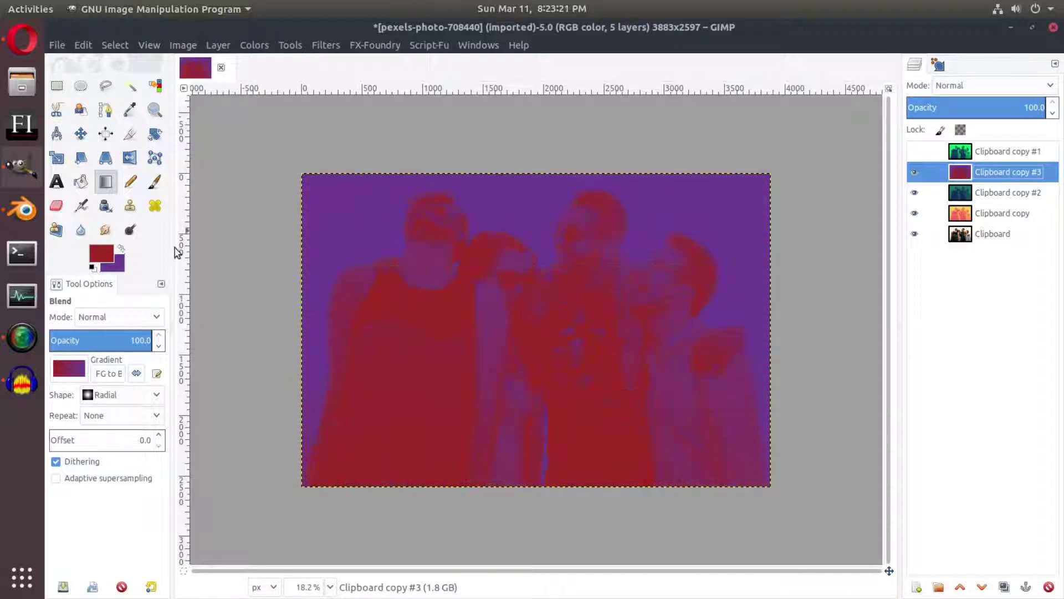
{"action": "left_click", "coordinate": [255, 45]}
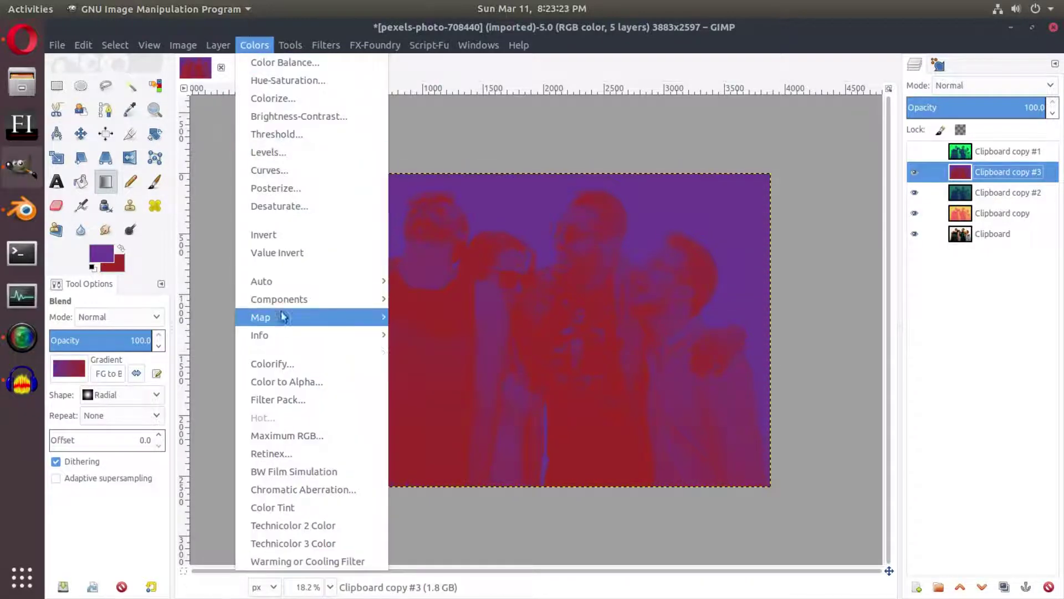
{"action": "mouse_move", "coordinate": [283, 317]}
{"action": "left_click", "coordinate": [491, 405]}
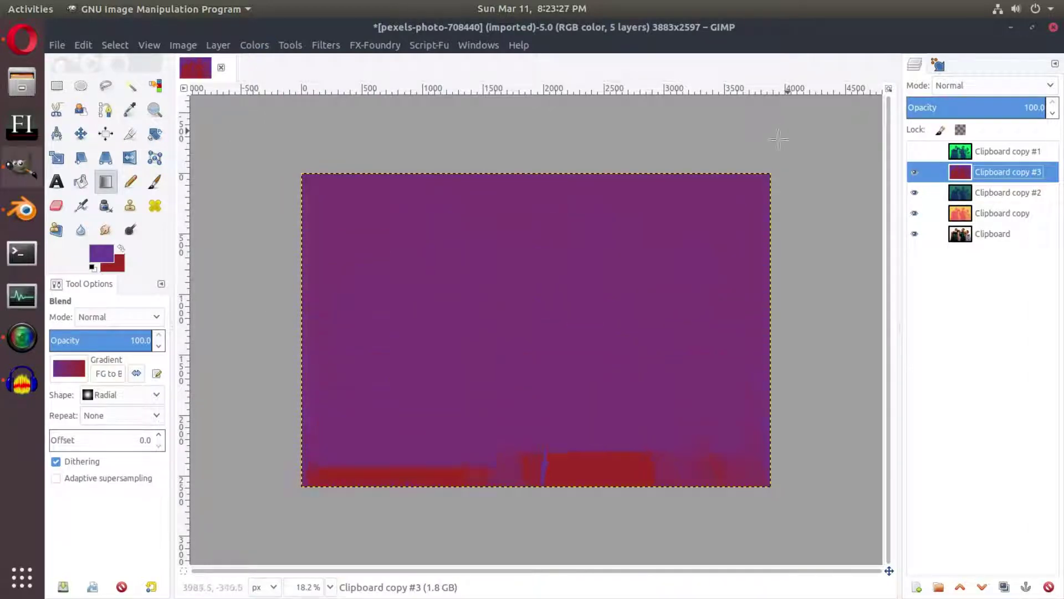
{"action": "key", "text": "ctrl+z"}
Try the Color Exchange filter and cancel it.
{"action": "left_click", "coordinate": [256, 45]}
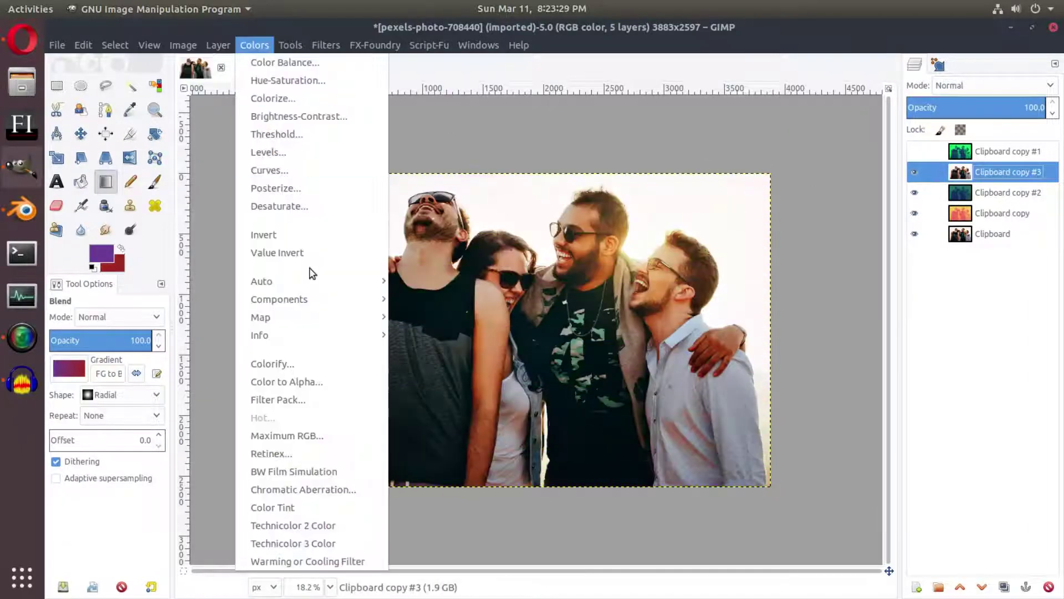
{"action": "mouse_move", "coordinate": [355, 317]}
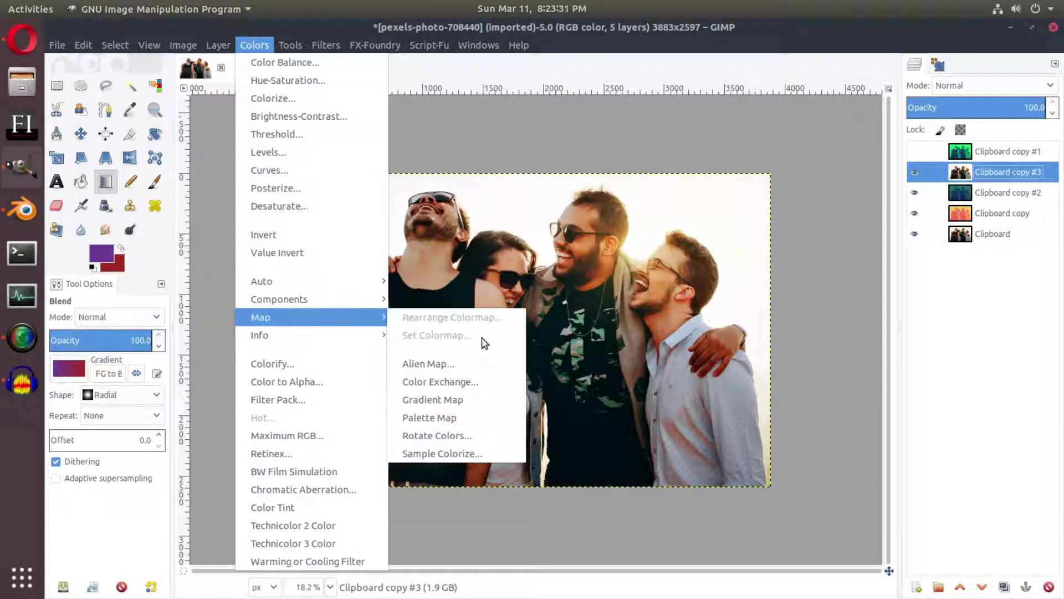
{"action": "left_click", "coordinate": [468, 382]}
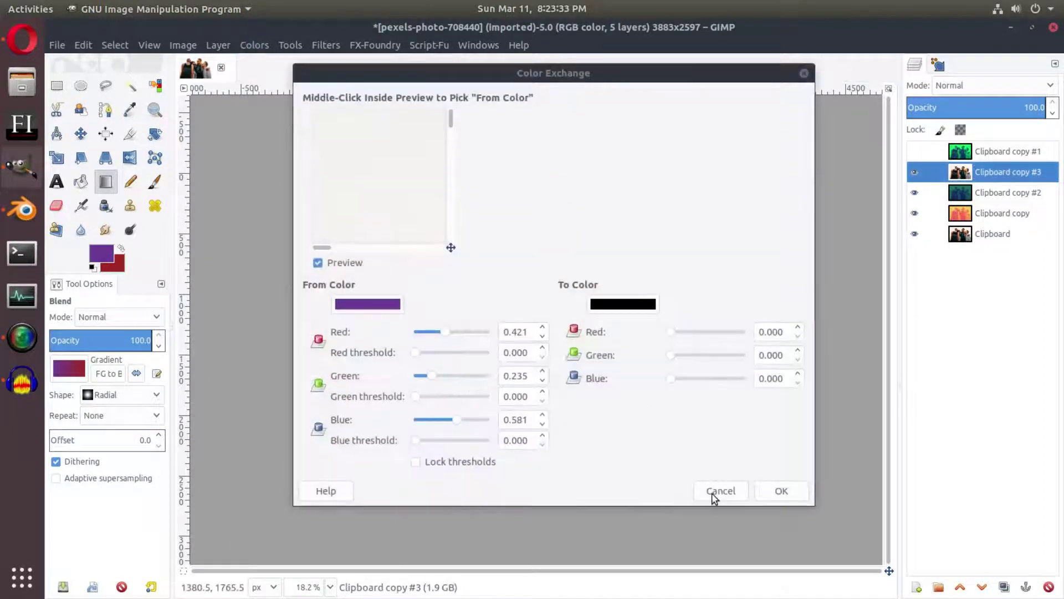
{"action": "left_click", "coordinate": [720, 491]}
Reapply Gradient Map with swapped colours for a red background and purple figures.
{"action": "left_click", "coordinate": [255, 44]}
{"action": "mouse_move", "coordinate": [355, 317]}
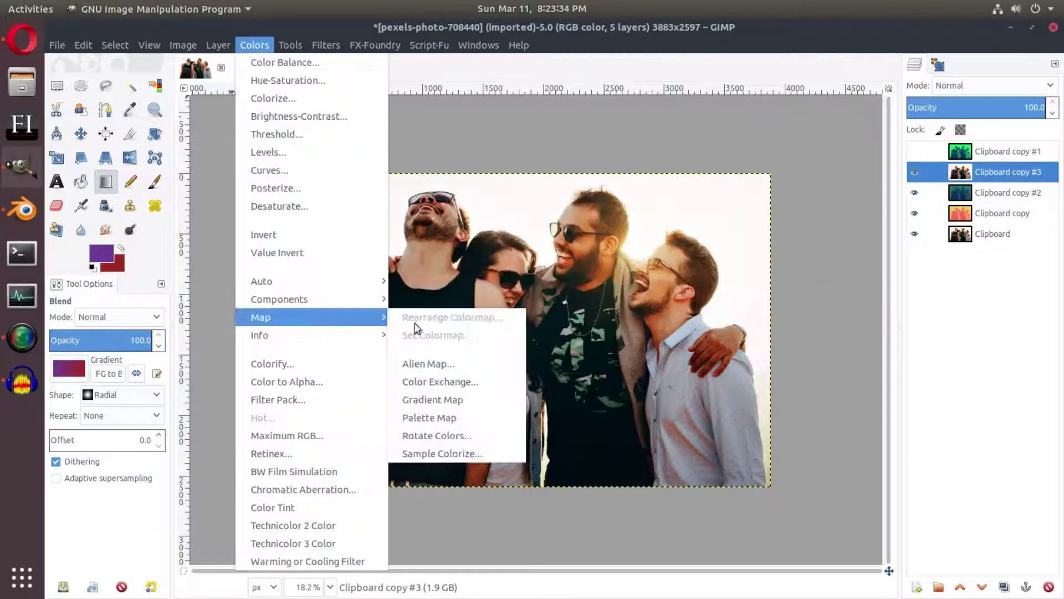
{"action": "left_click", "coordinate": [438, 400]}
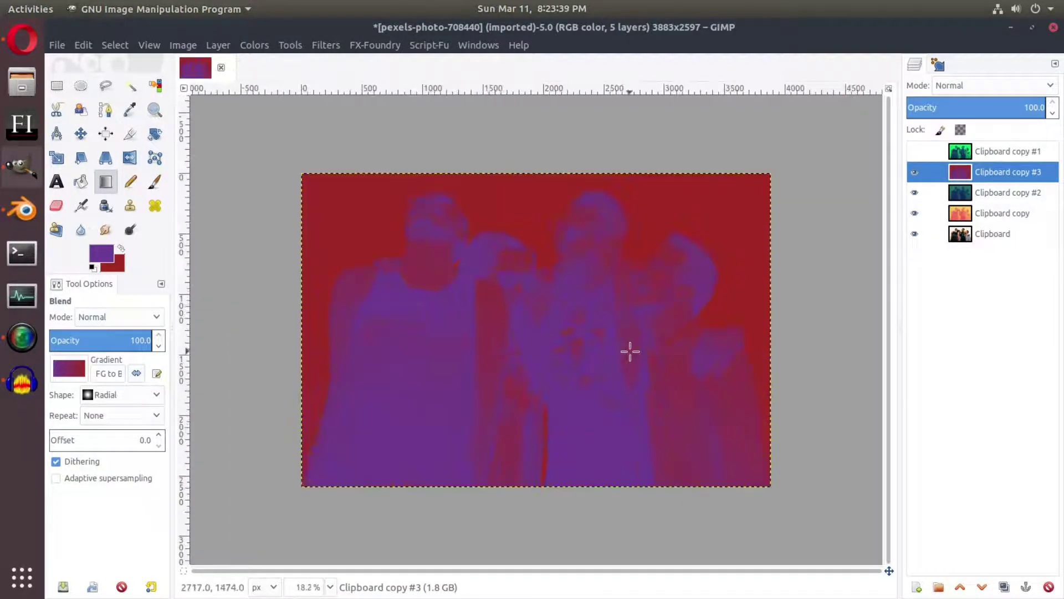
{"action": "left_click", "coordinate": [970, 86]}
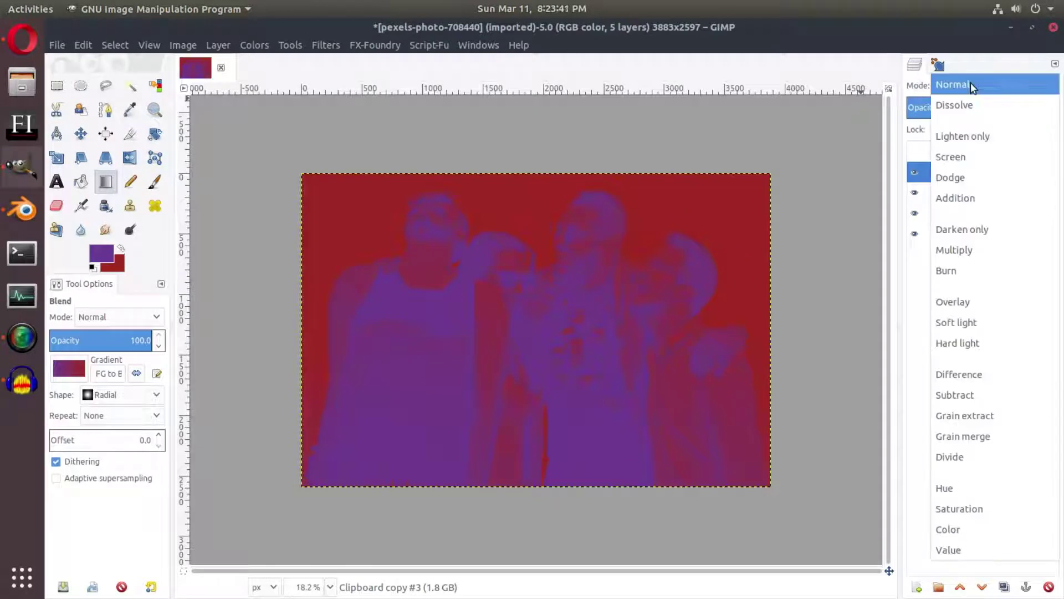
Blend Clipboard copy #3 in Overlay at 57.1 opacity, then hide the tinted layers to compare.
{"action": "left_click", "coordinate": [1003, 302]}
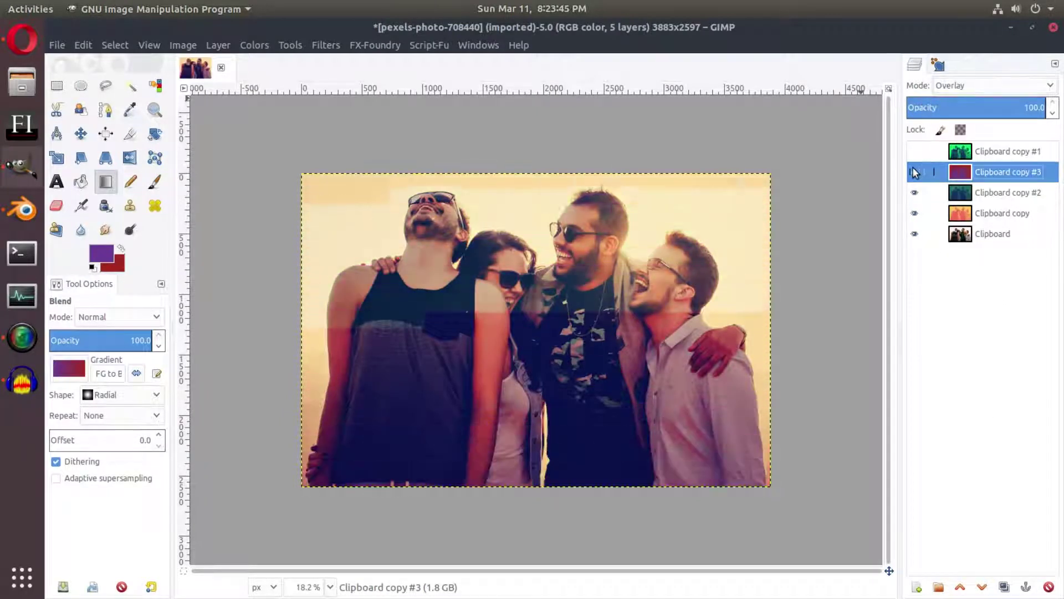
{"action": "left_click", "coordinate": [985, 105]}
{"action": "left_click", "coordinate": [915, 192]}
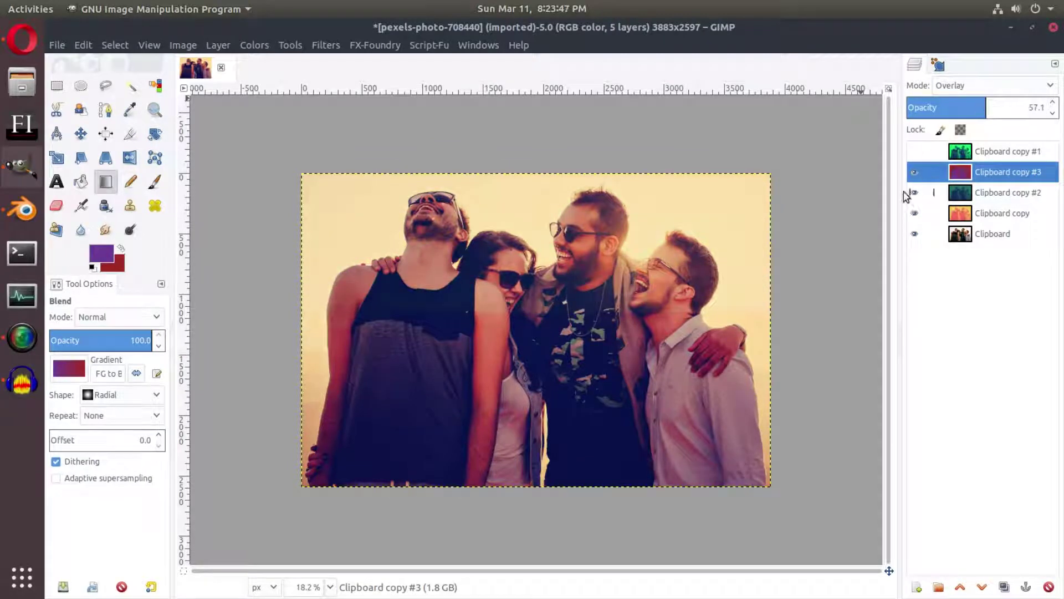
{"action": "left_click", "coordinate": [914, 172]}
{"action": "left_click", "coordinate": [914, 213]}
Show the tinted layers again and move Clipboard copy #3 down just above Clipboard.
{"action": "key", "text": "plus"}
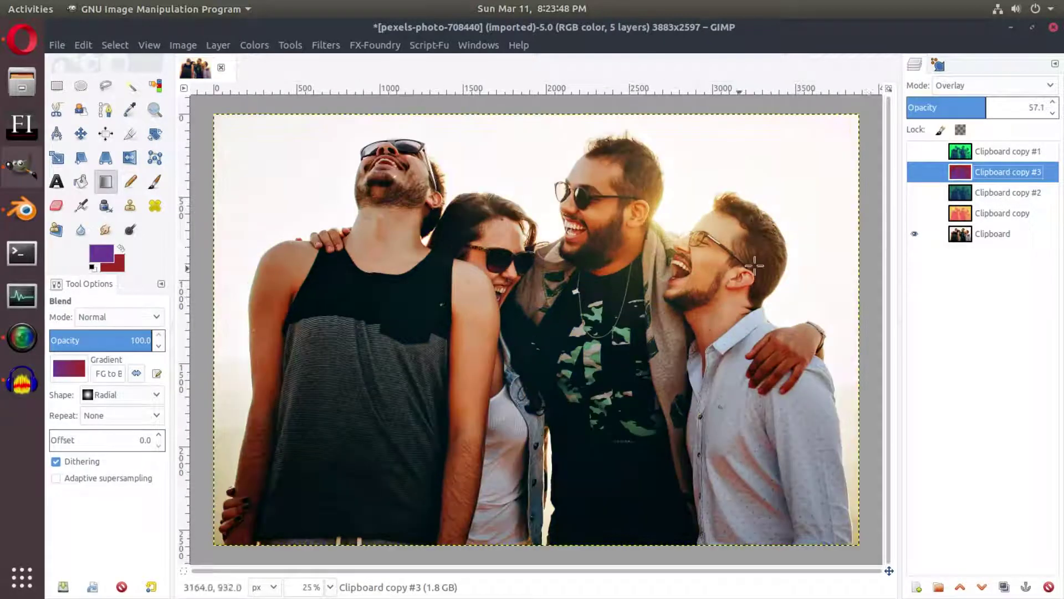
{"action": "left_click", "coordinate": [989, 233]}
{"action": "left_click", "coordinate": [915, 214]}
{"action": "left_click", "coordinate": [914, 193]}
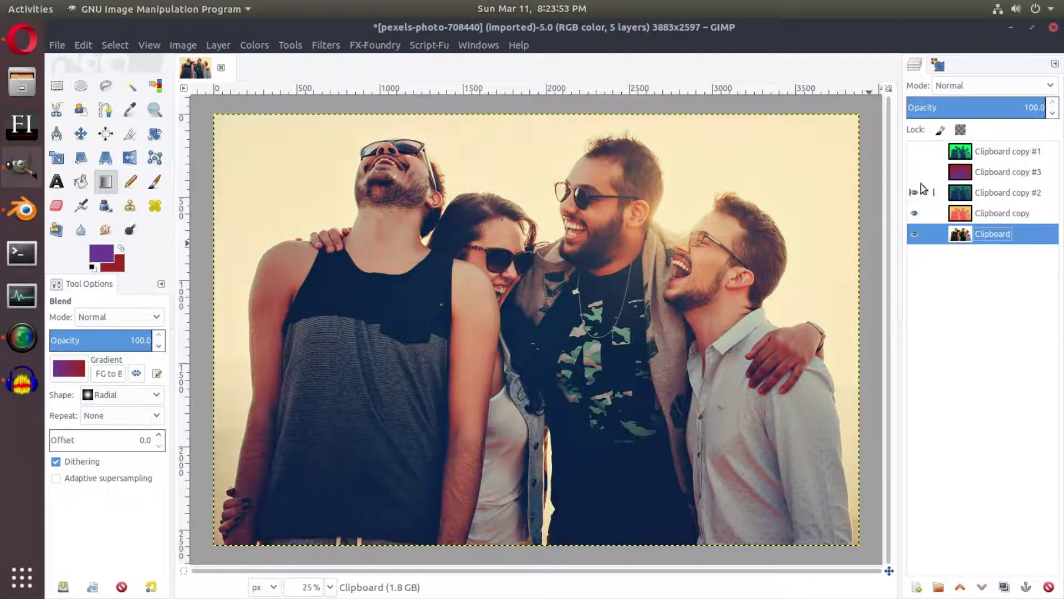
{"action": "left_click", "coordinate": [916, 173]}
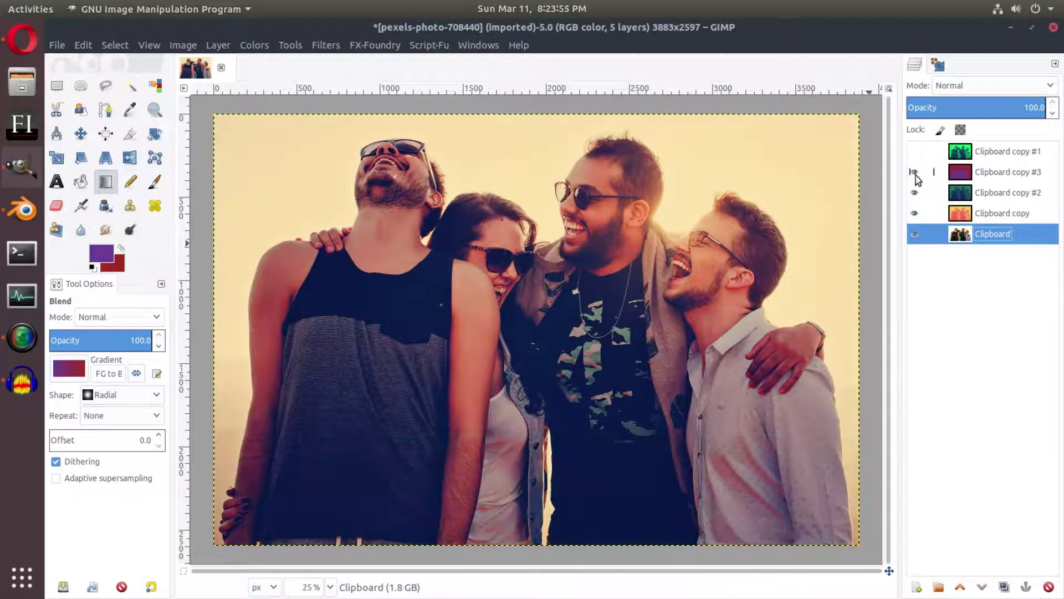
{"action": "left_click_drag", "start_coordinate": [977, 176], "coordinate": [927, 204]}
Review the blend settings of Clipboard copy and Clipboard copy #2.
{"action": "left_click", "coordinate": [981, 194]}
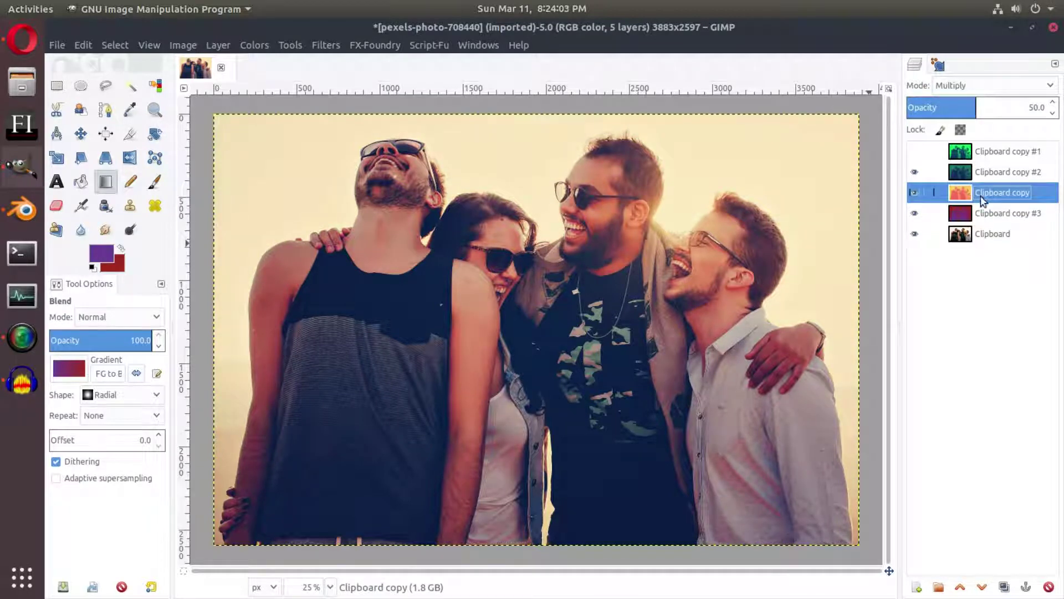
{"action": "left_click", "coordinate": [981, 173]}
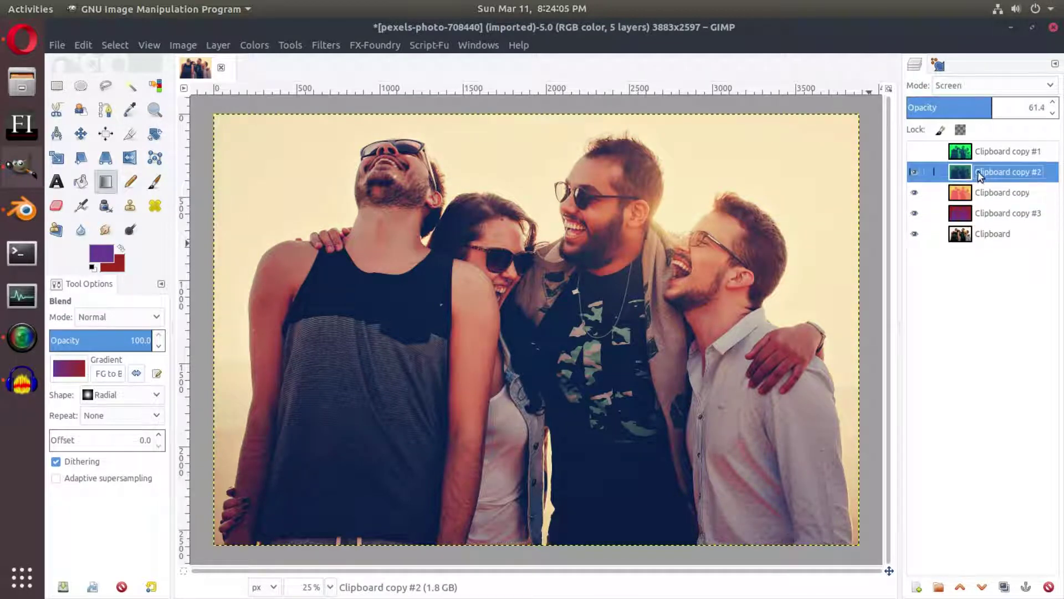
{"action": "scroll", "coordinate": [746, 249], "scroll_direction": "down", "scroll_amount": 3}
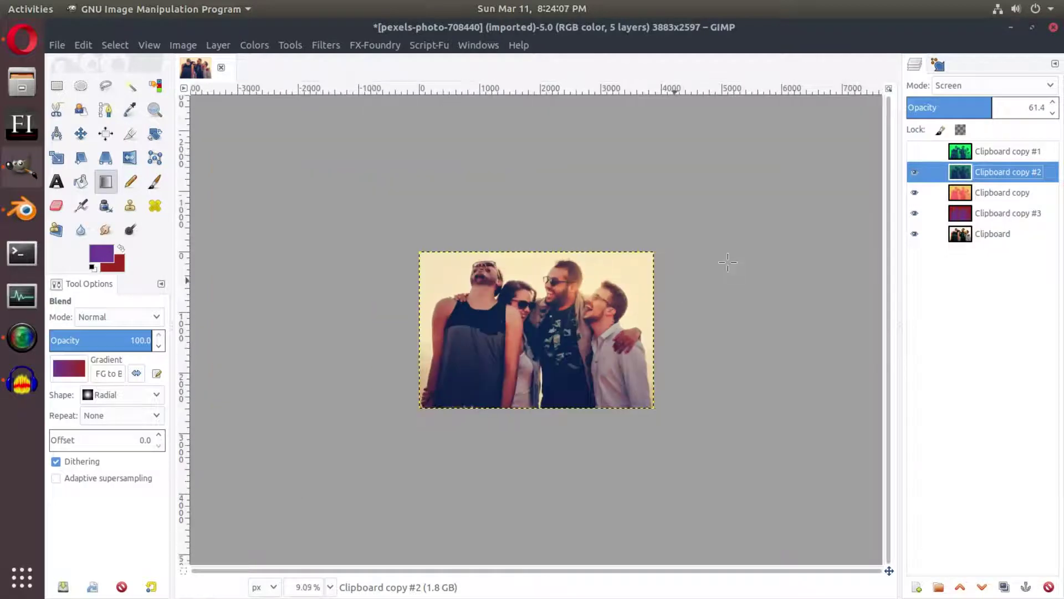
Copy the base Clipboard photo and paste it as new layer Clipboard #1 at the top of the stack.
{"action": "left_click", "coordinate": [977, 235]}
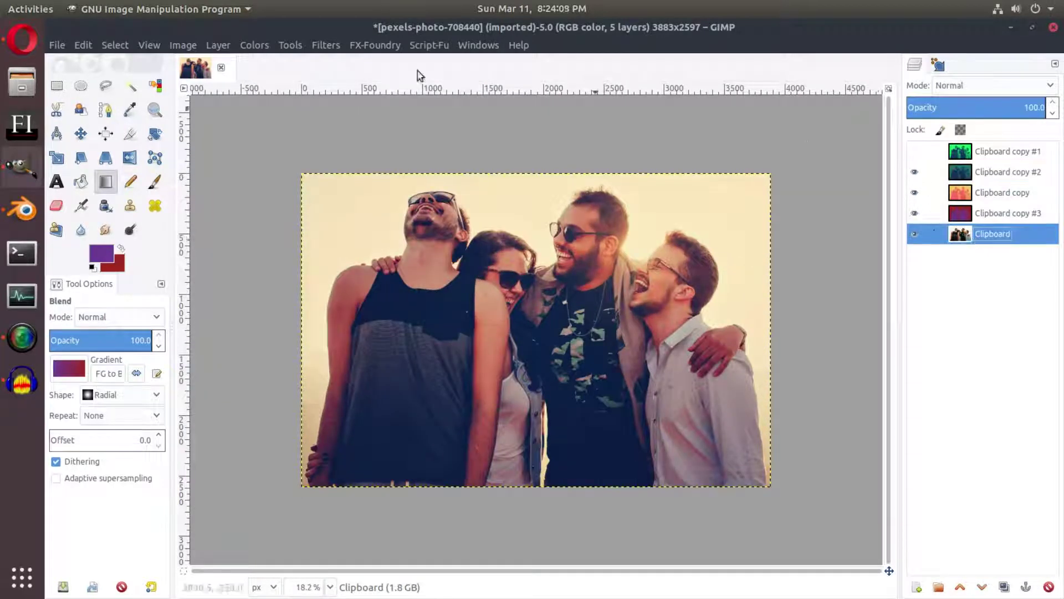
{"action": "left_click", "coordinate": [83, 45]}
{"action": "left_click", "coordinate": [111, 163]}
{"action": "left_click", "coordinate": [83, 45]}
{"action": "mouse_move", "coordinate": [150, 235]}
{"action": "left_click", "coordinate": [333, 253]}
{"action": "left_click_drag", "start_coordinate": [1016, 233], "coordinate": [997, 151]}
Hide Clipboard #1, then show and select the green Clipboard copy #1 layer.
{"action": "left_click", "coordinate": [915, 151]}
{"action": "left_click", "coordinate": [915, 171]}
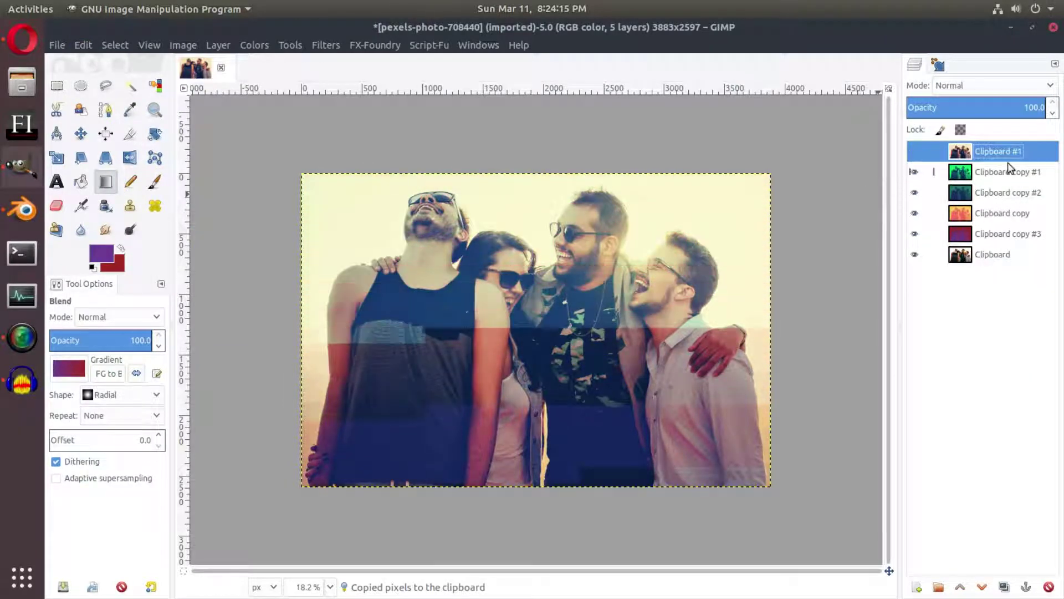
{"action": "left_click", "coordinate": [960, 172]}
Try Overlay and Hard light on Clipboard copy #1, settling on Screen at 29.5 opacity.
{"action": "left_click", "coordinate": [995, 85]}
{"action": "left_click", "coordinate": [989, 228]}
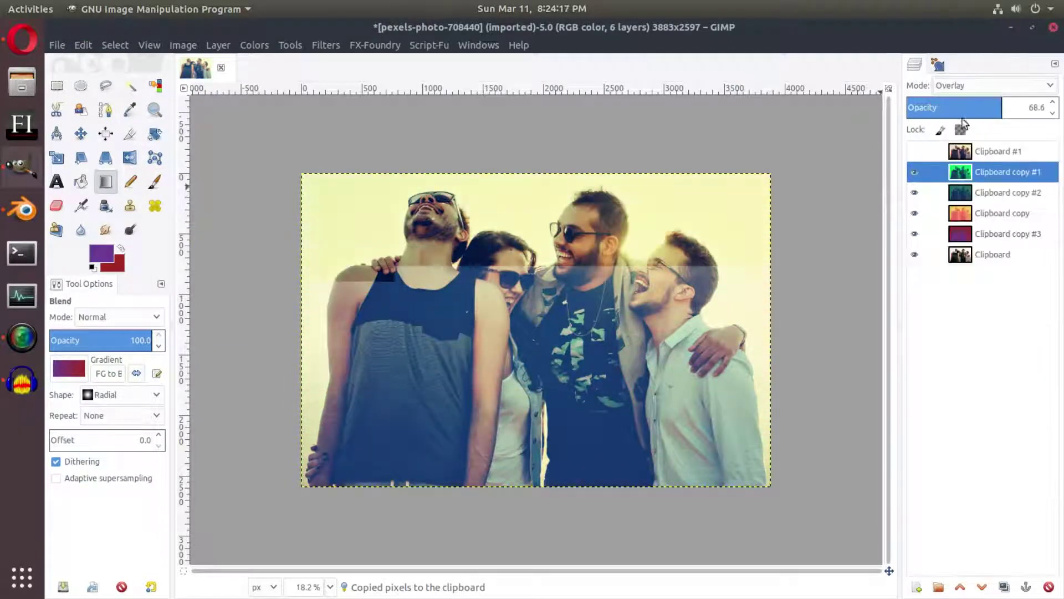
{"action": "left_click", "coordinate": [949, 109]}
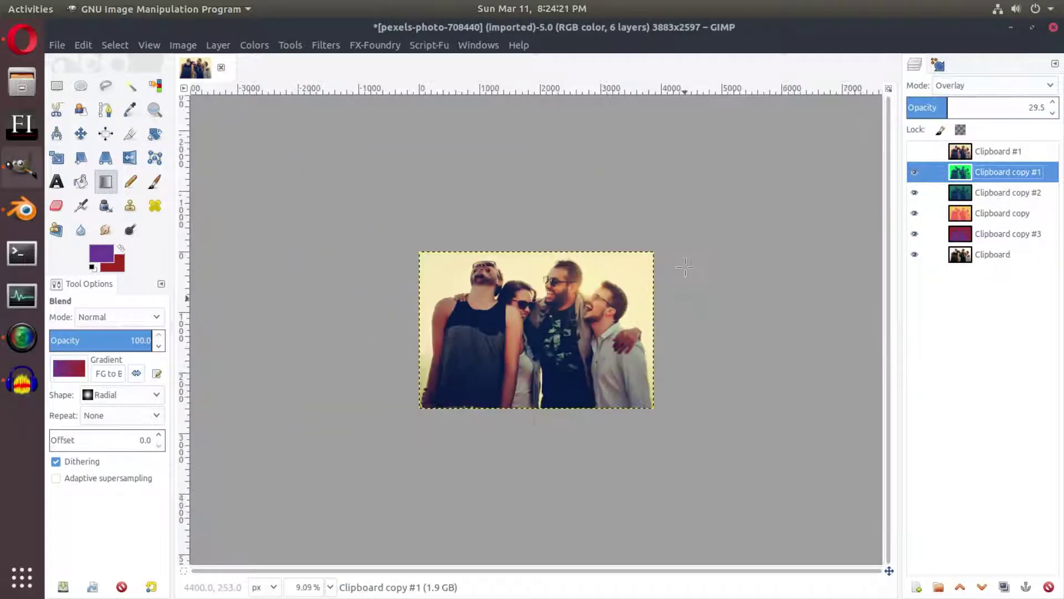
{"action": "left_click", "coordinate": [967, 86]}
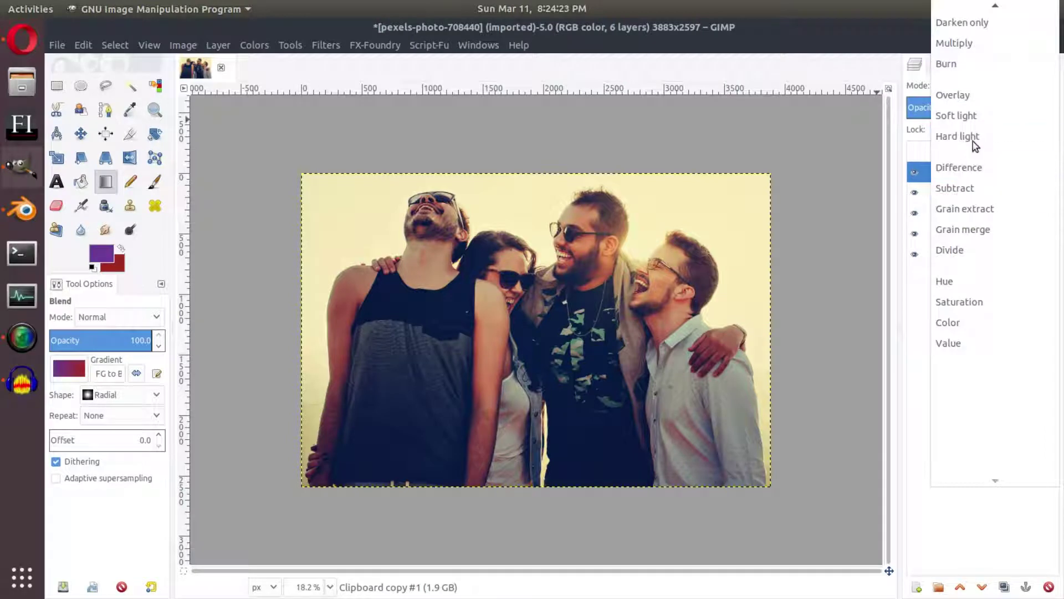
{"action": "left_click", "coordinate": [970, 137]}
{"action": "left_click", "coordinate": [971, 85]}
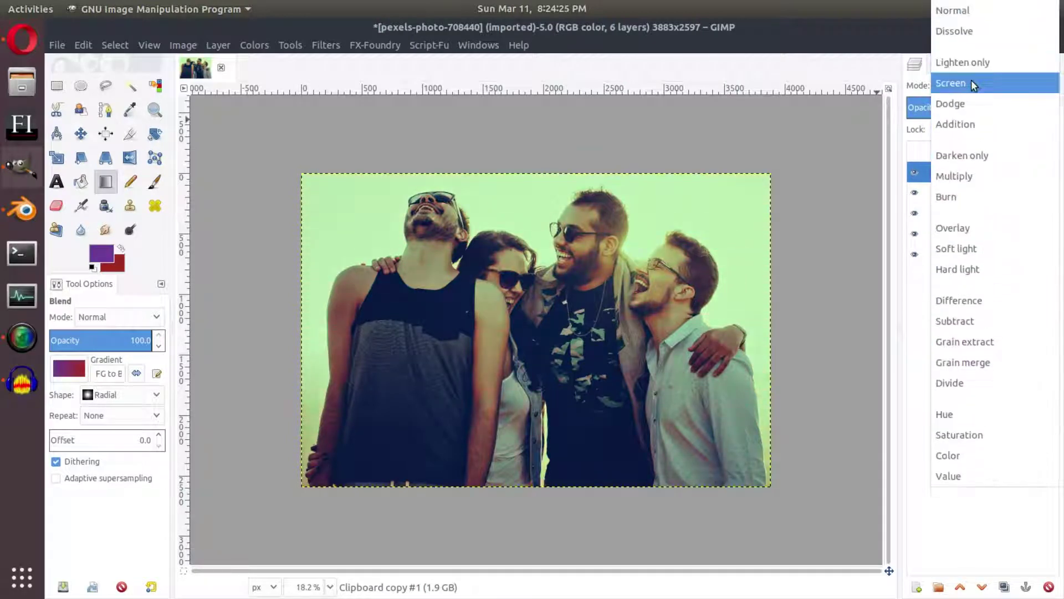
{"action": "left_click", "coordinate": [972, 83]}
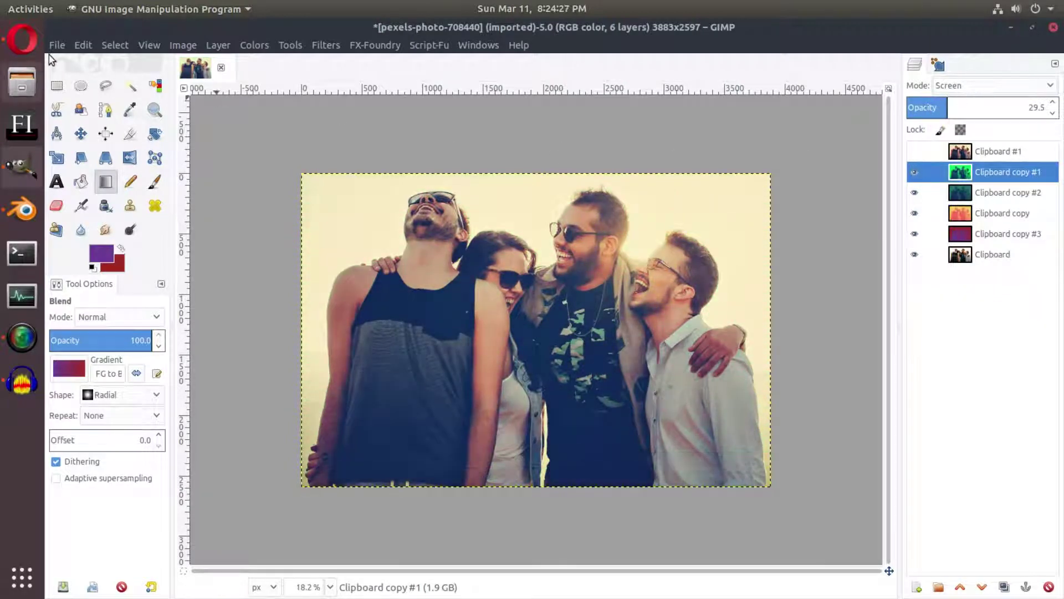
{"action": "left_click", "coordinate": [83, 46]}
Paste the visible image as new layer Clipboard #2 and delete the Clipboard #1 layer.
{"action": "left_click", "coordinate": [165, 179]}
{"action": "left_click", "coordinate": [88, 46]}
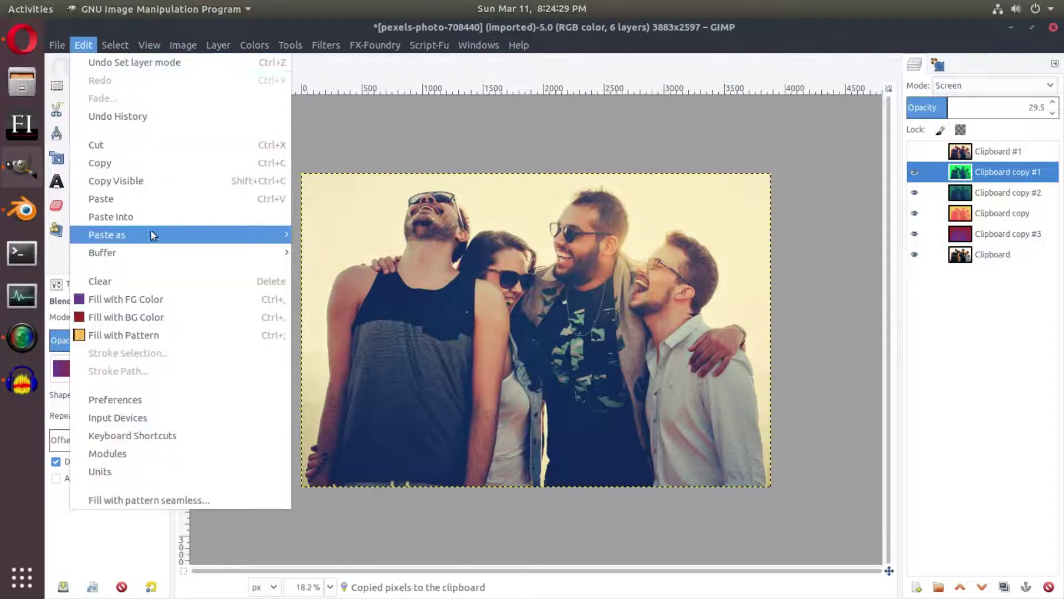
{"action": "mouse_move", "coordinate": [151, 229]}
{"action": "left_click", "coordinate": [333, 252]}
{"action": "right_click", "coordinate": [963, 157]}
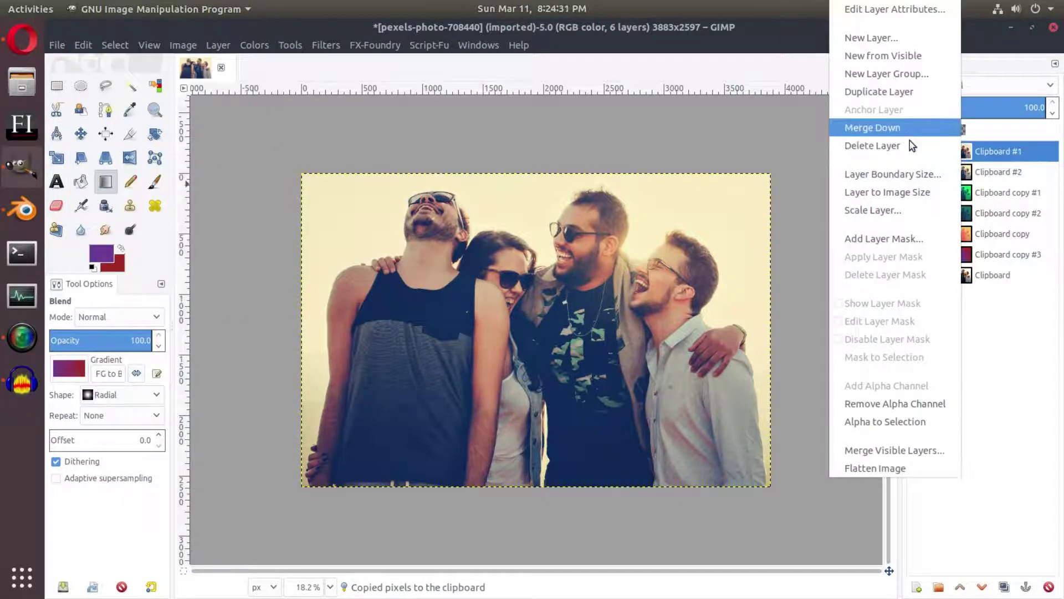
{"action": "left_click", "coordinate": [909, 143]}
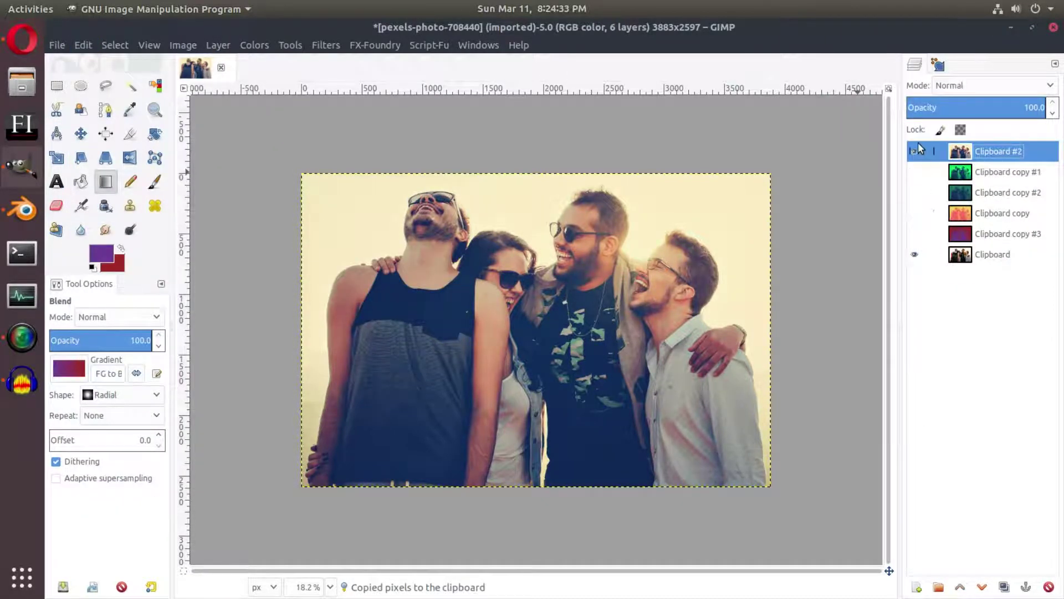
Toggle Clipboard #2's visibility repeatedly to compare the image before and after.
{"action": "left_click", "coordinate": [913, 151]}
{"action": "left_click", "coordinate": [913, 151]}
{"action": "left_click", "coordinate": [913, 151]}
{"action": "left_click", "coordinate": [913, 147]}
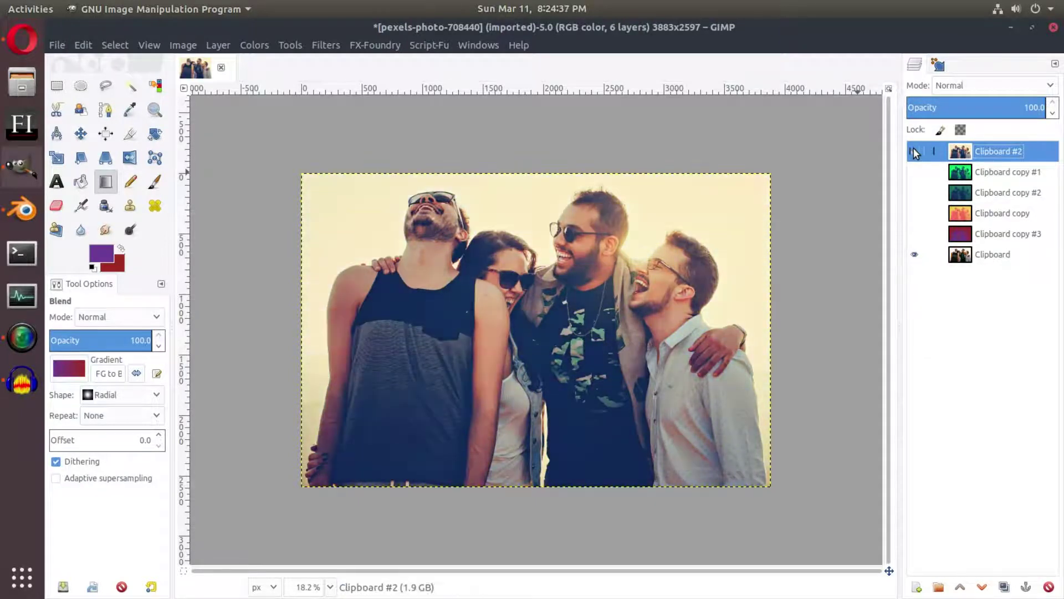
{"action": "left_click", "coordinate": [913, 147]}
{"action": "left_click", "coordinate": [913, 147]}
{"action": "left_click", "coordinate": [914, 148]}
{"action": "left_click", "coordinate": [914, 148]}
{"action": "left_click", "coordinate": [913, 147]}
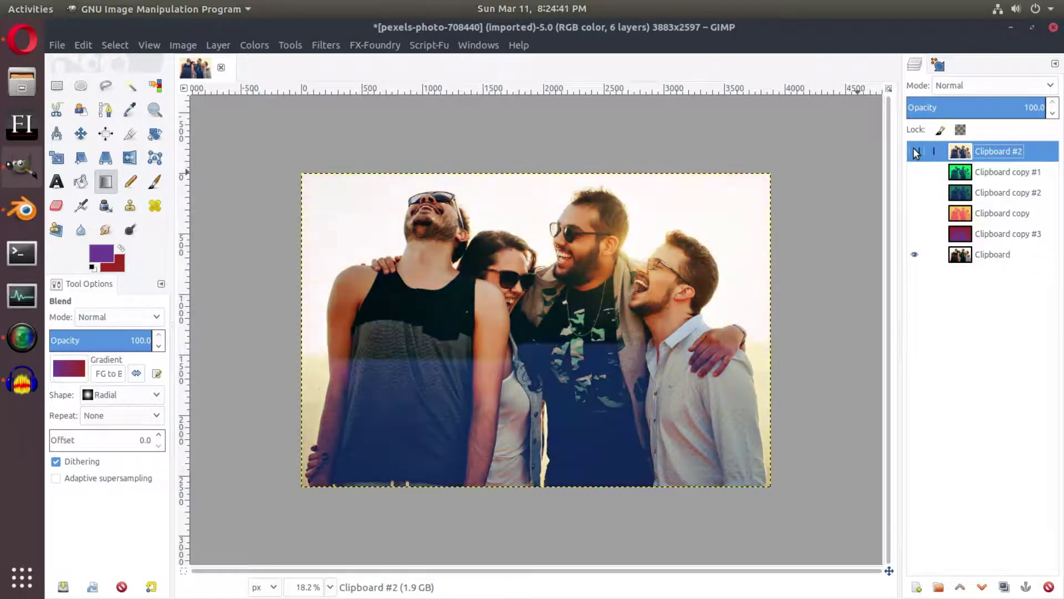